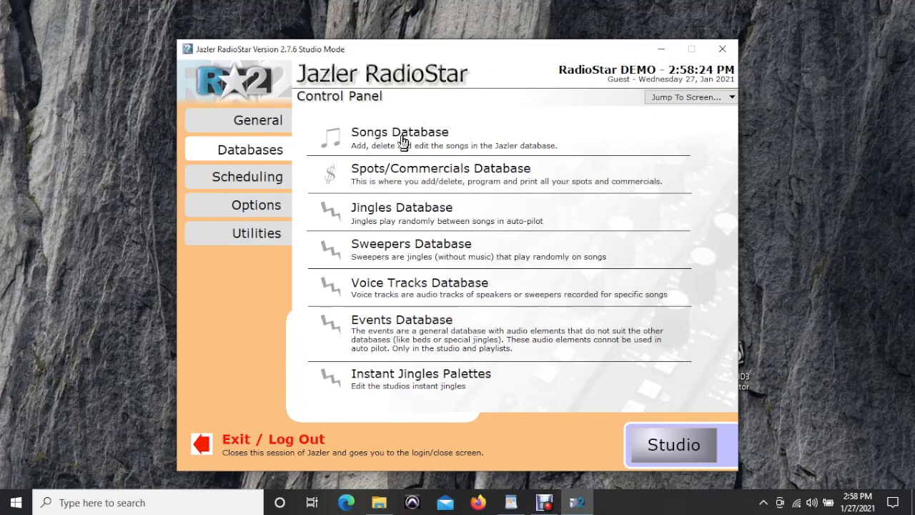
- Open the song properties from the Songs Database and review the Category 1, Category 2 and Category 3 lists
click(403, 137)
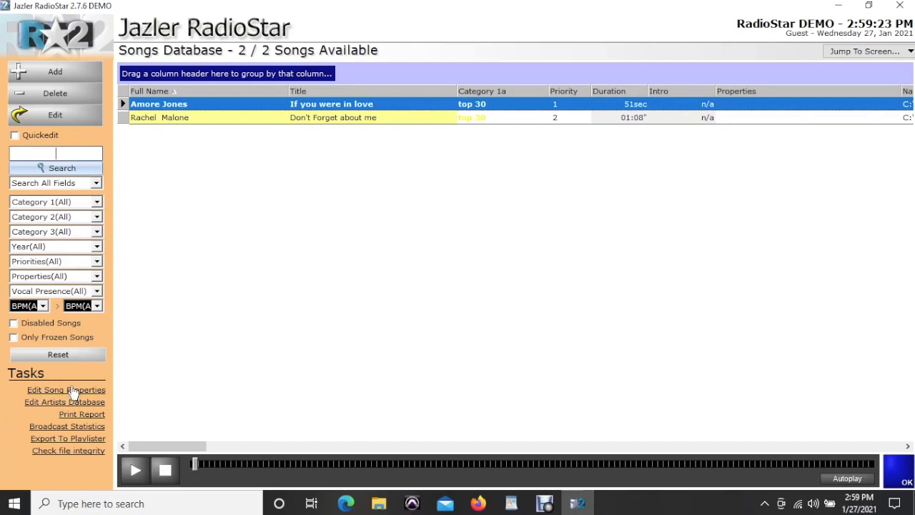
click(70, 390)
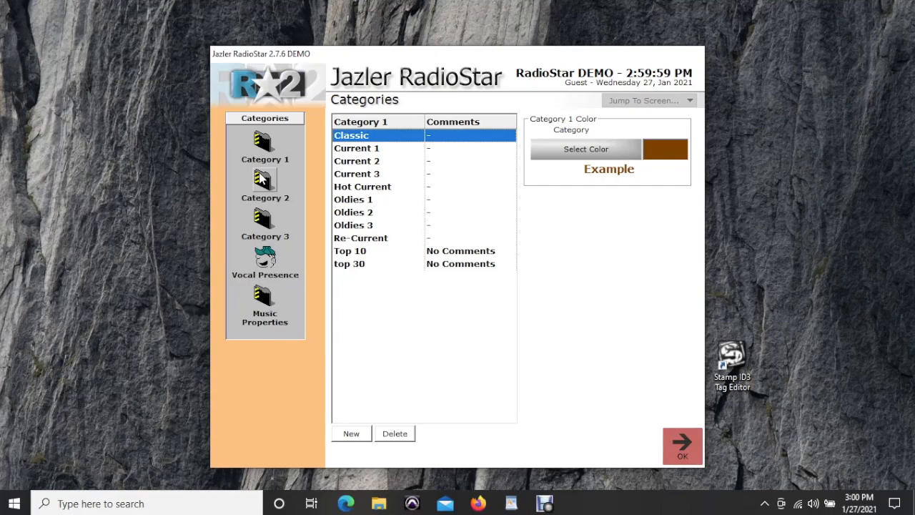
click(267, 145)
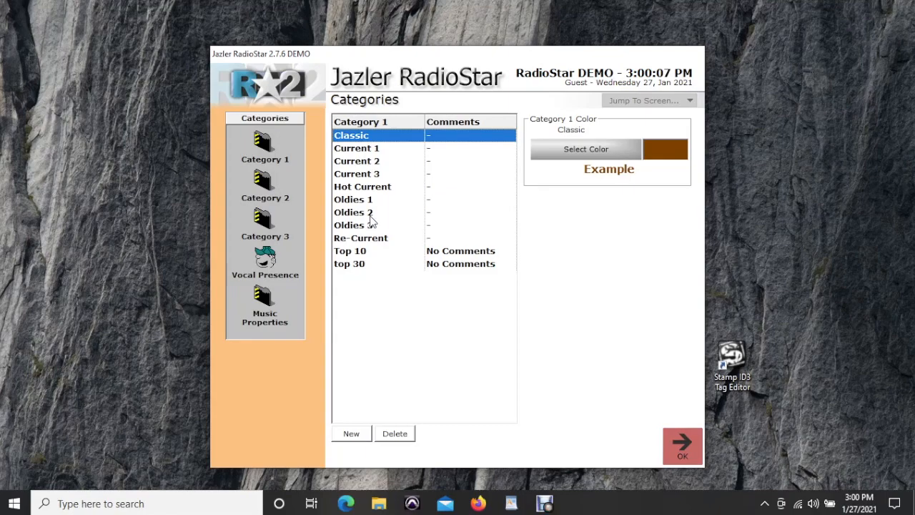
click(264, 182)
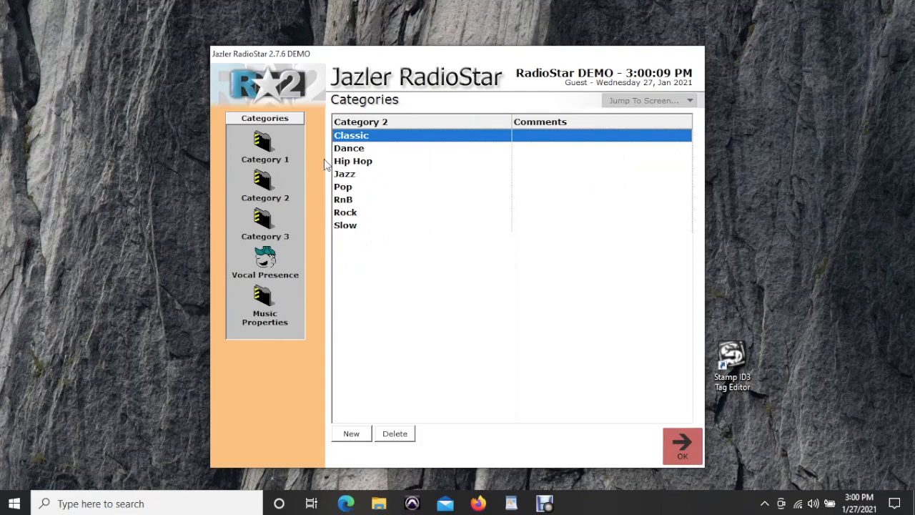
click(271, 218)
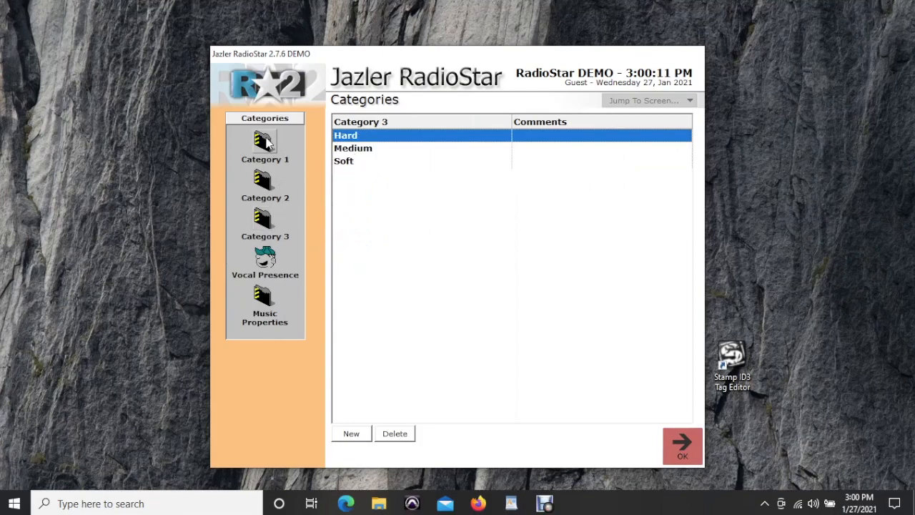
click(264, 143)
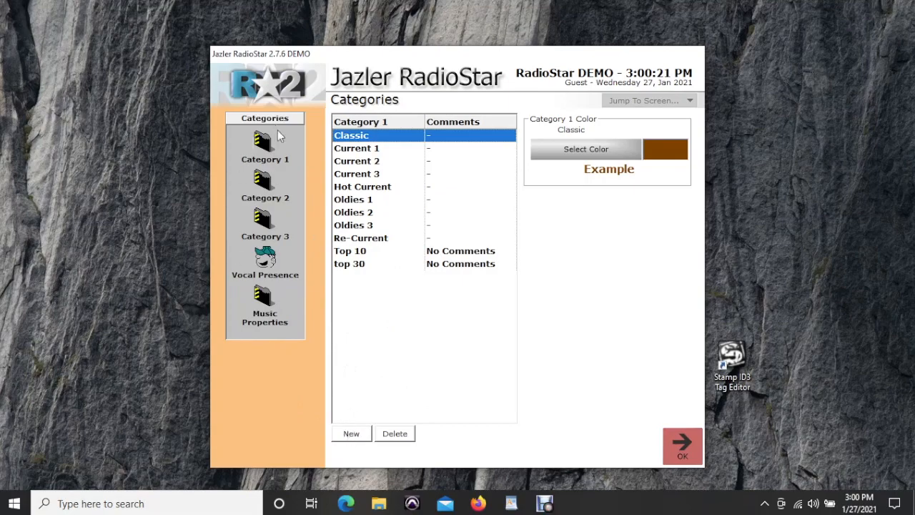
- Add a Category 1 entry named Bronze List, give it a blue colour and close the categories window
click(353, 433)
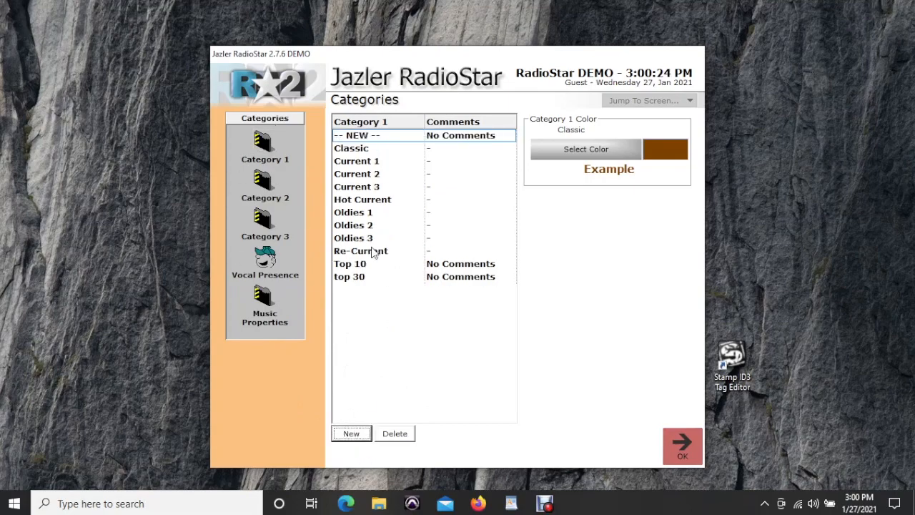
click(386, 138)
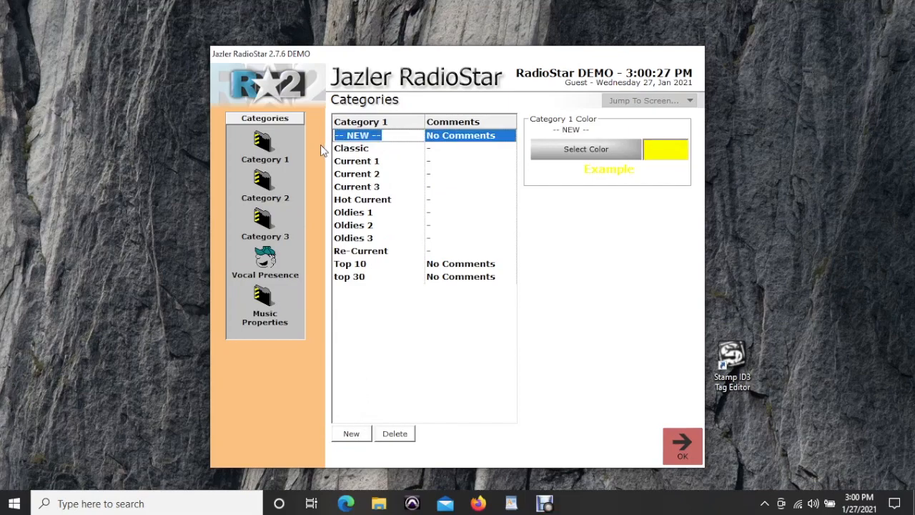
text(Bronze List)
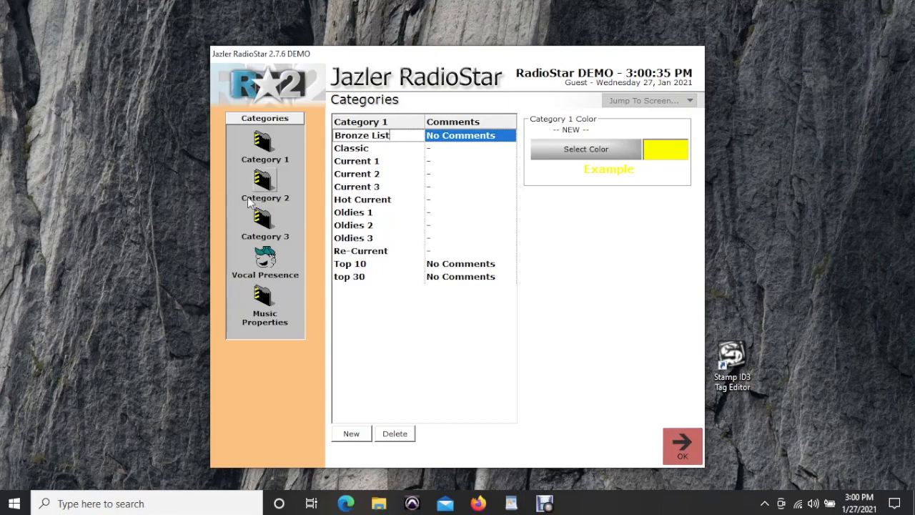
click(635, 151)
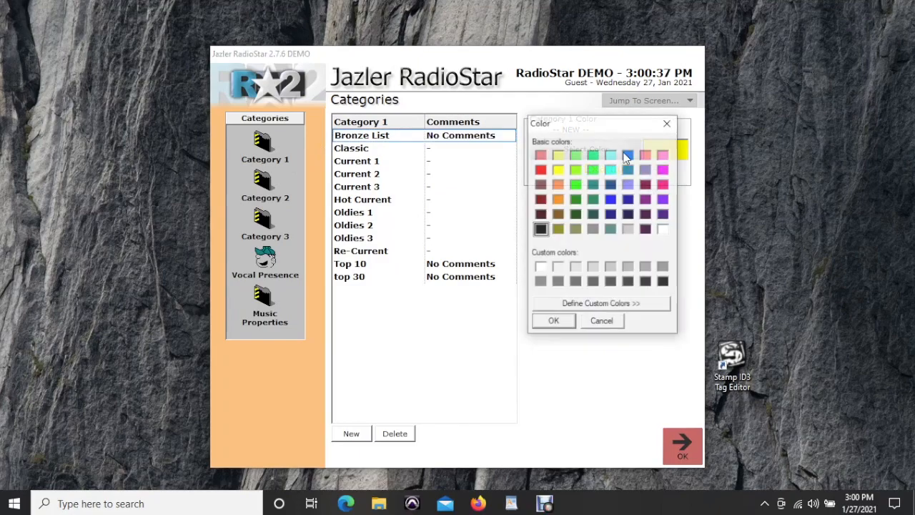
click(611, 200)
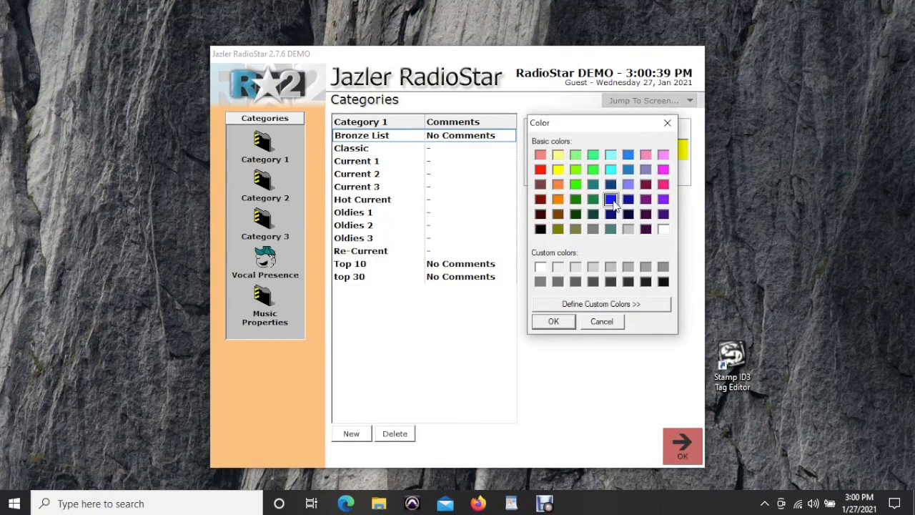
click(561, 323)
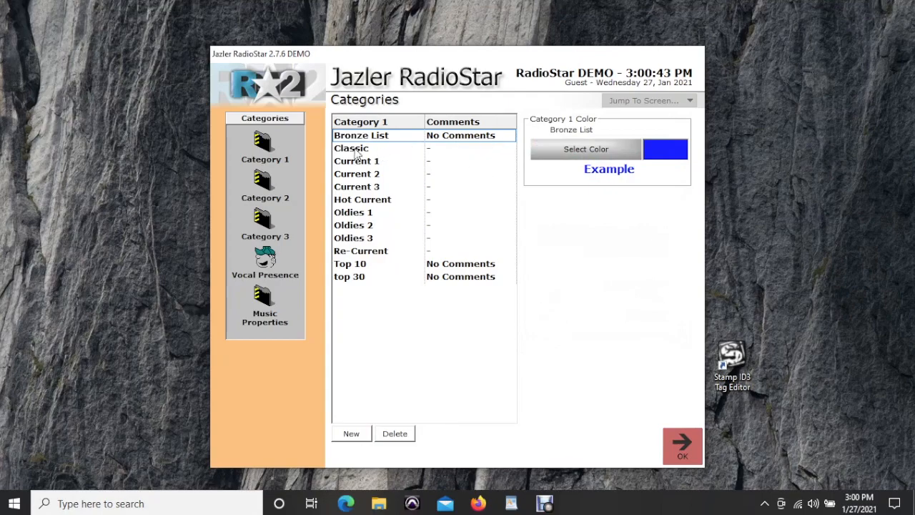
click(682, 445)
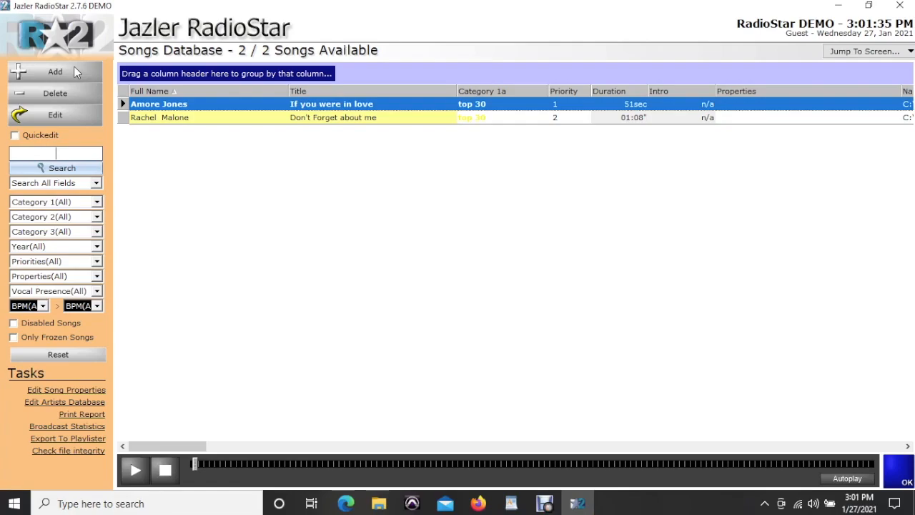
- Import a single song into the database using the audio file Character Building from the Jazler folder
click(75, 70)
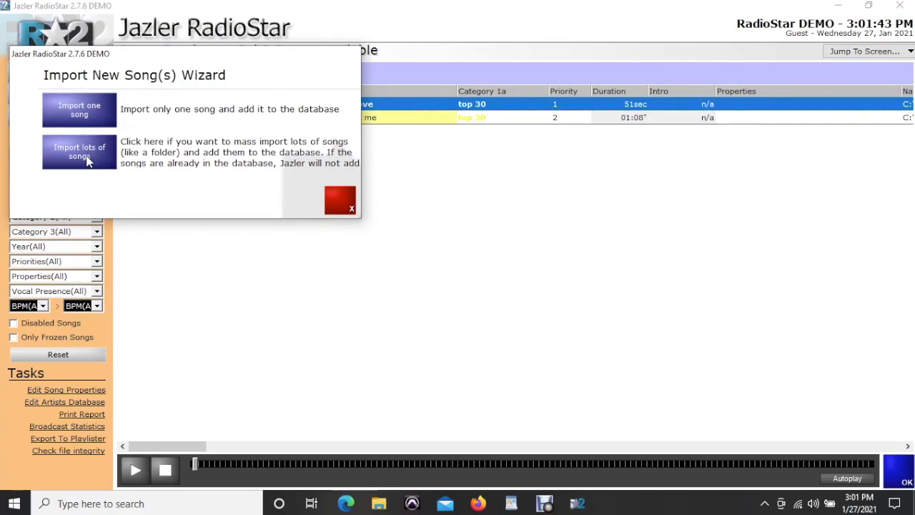
click(86, 107)
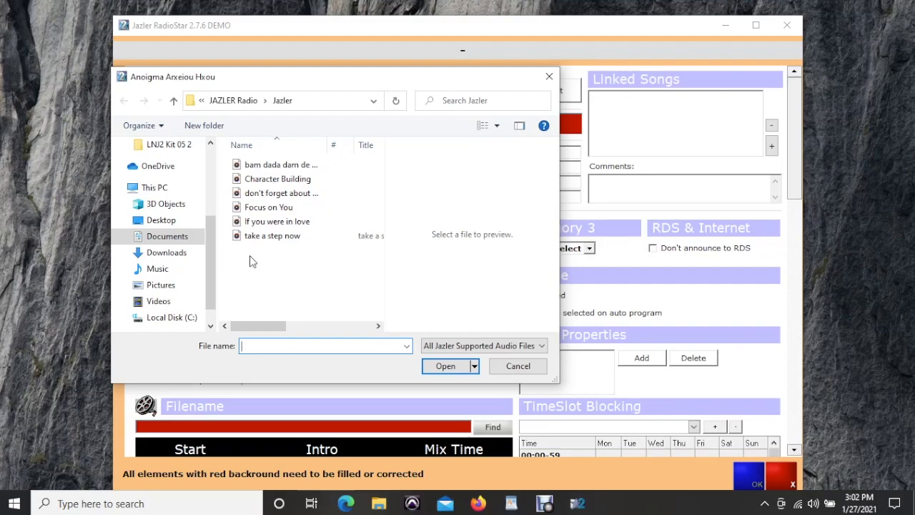
click(290, 184)
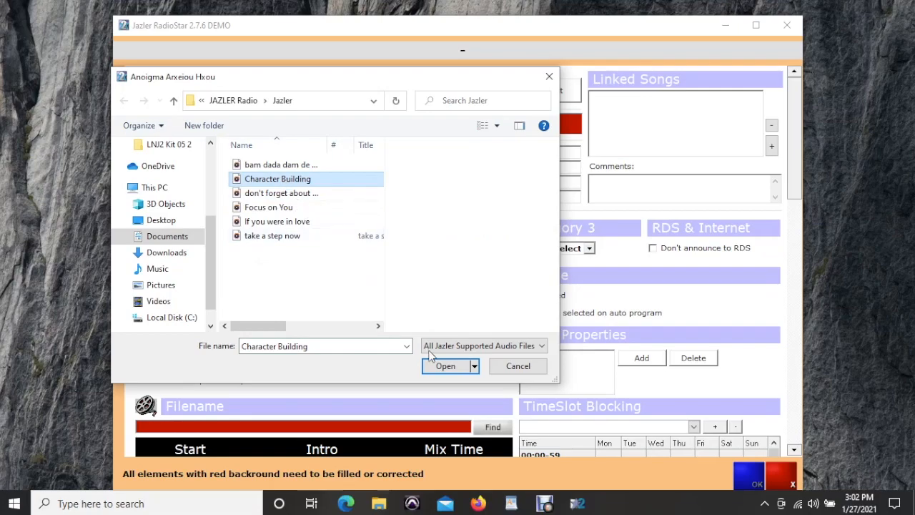
click(457, 365)
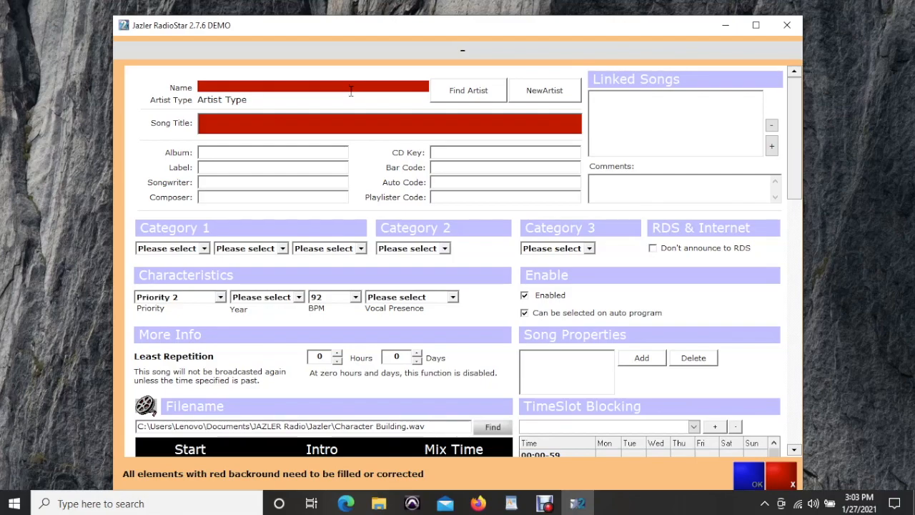
- Create a new artist card for the imported song and set the artist type to Male
click(552, 96)
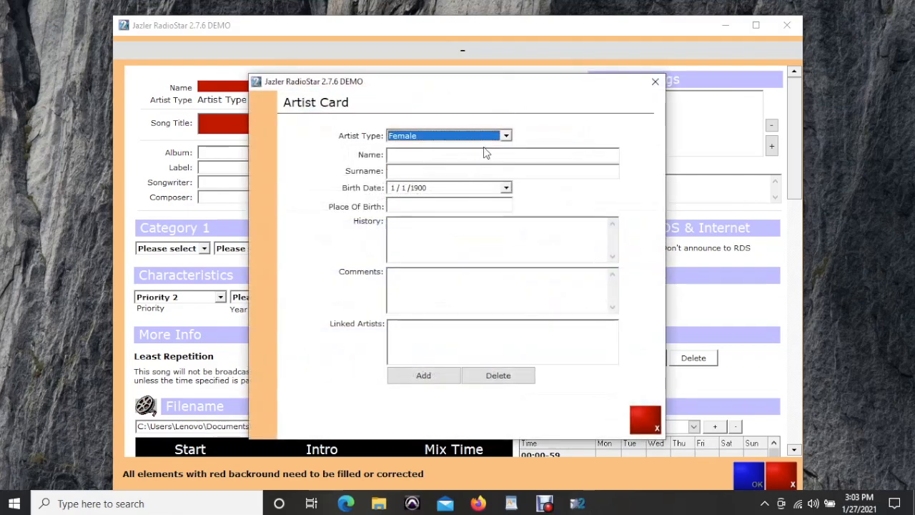
click(506, 135)
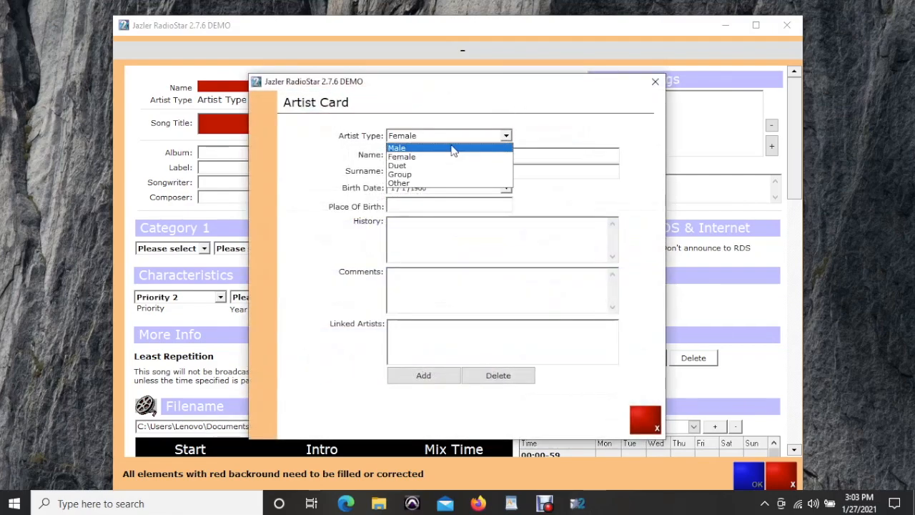
click(451, 147)
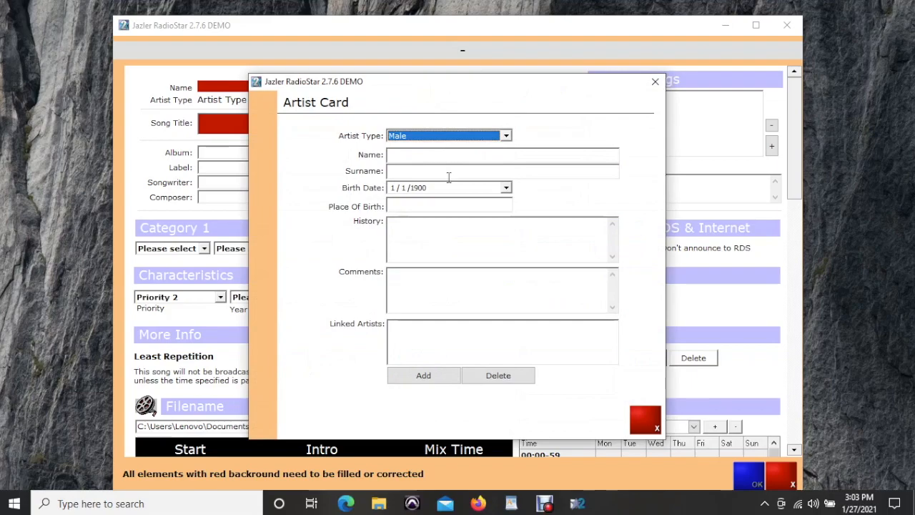
- Copy the Character Building artist's name from the Artist bios document in WordPad into the artist card's Name field
click(511, 503)
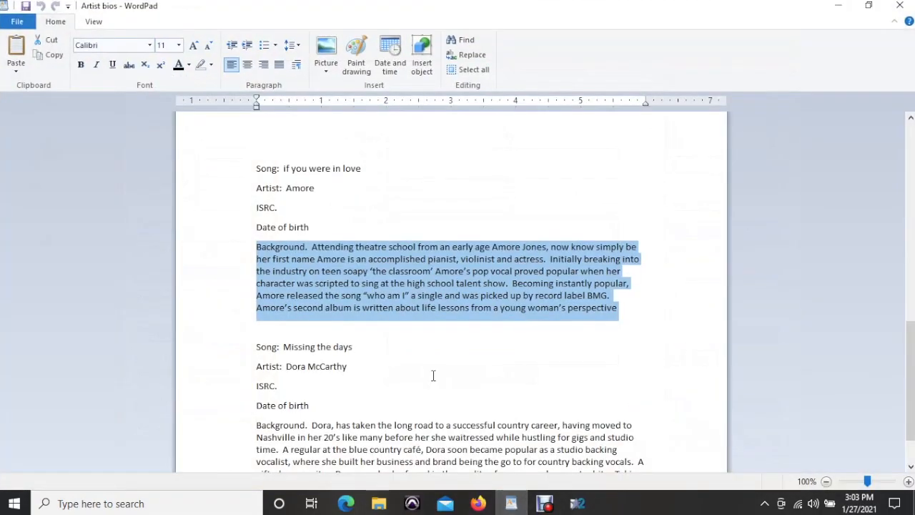
scroll(405, 275, up, 8)
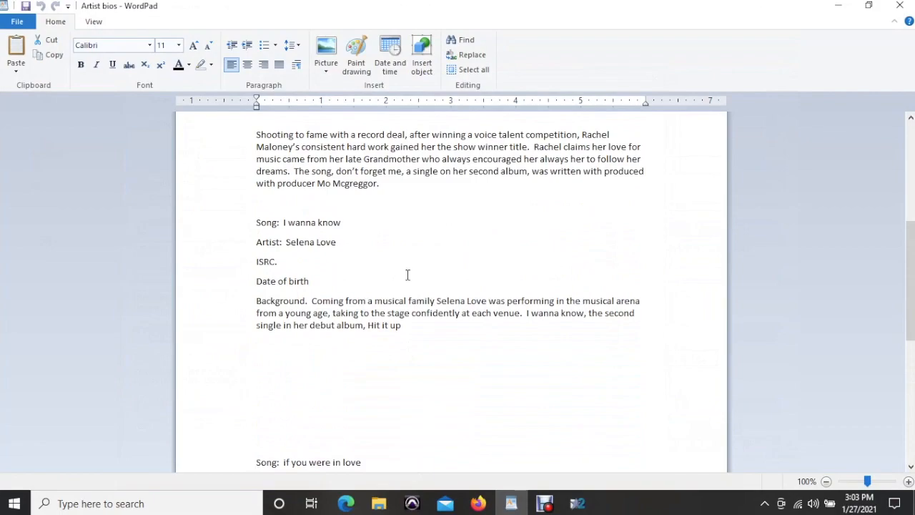
scroll(407, 273, up, 8)
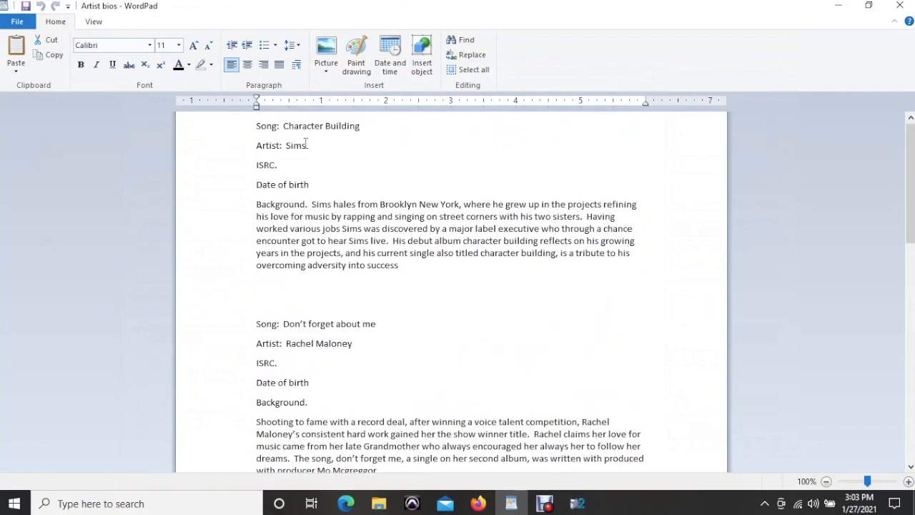
drag(311, 145, 286, 146)
key(ctrl+c)
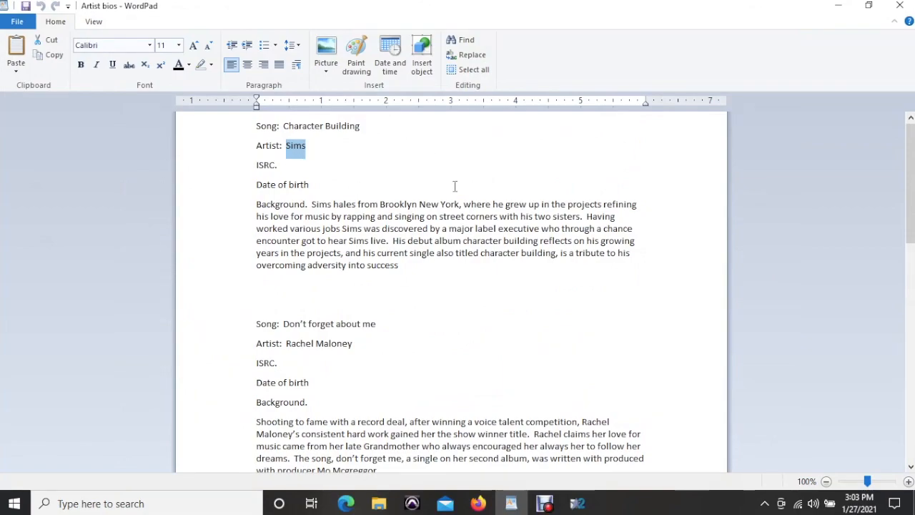
click(574, 503)
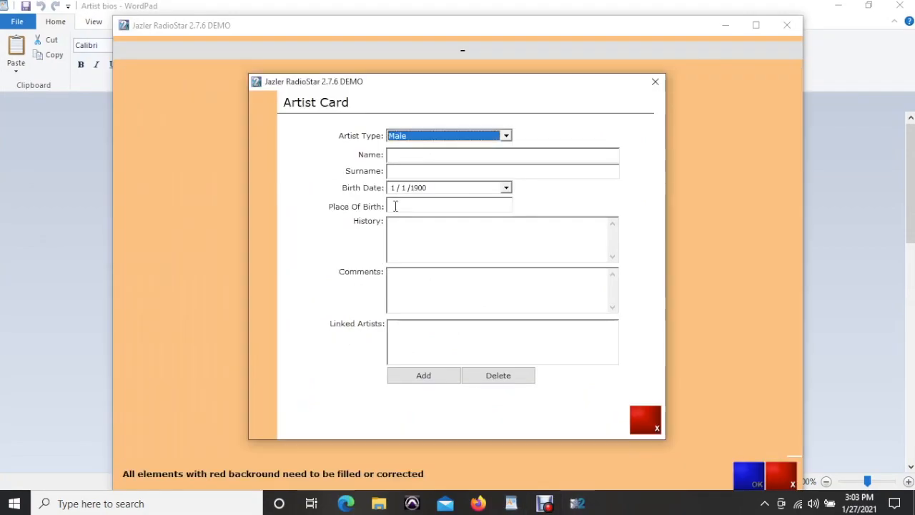
click(414, 154)
key(ctrl+v)
- Fill in the artist's birth year and set the place of birth to ZA
click(430, 189)
text(2)
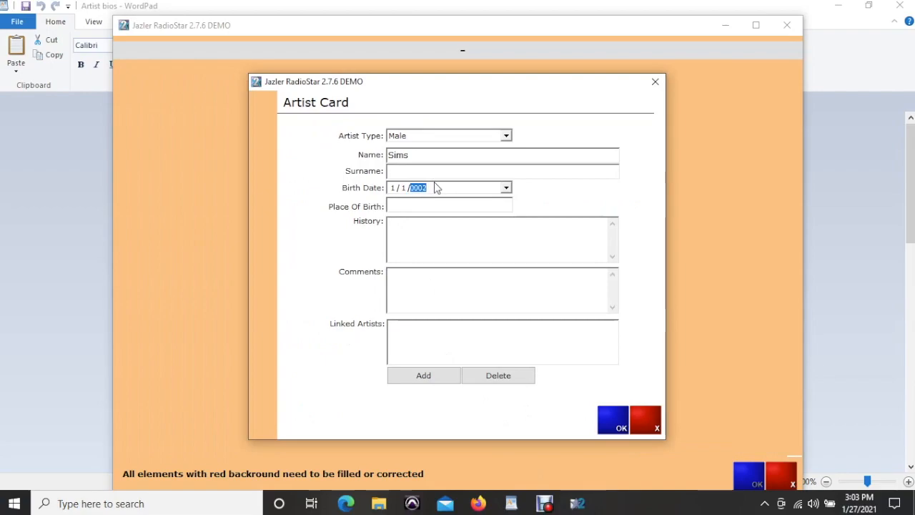
text(02001)
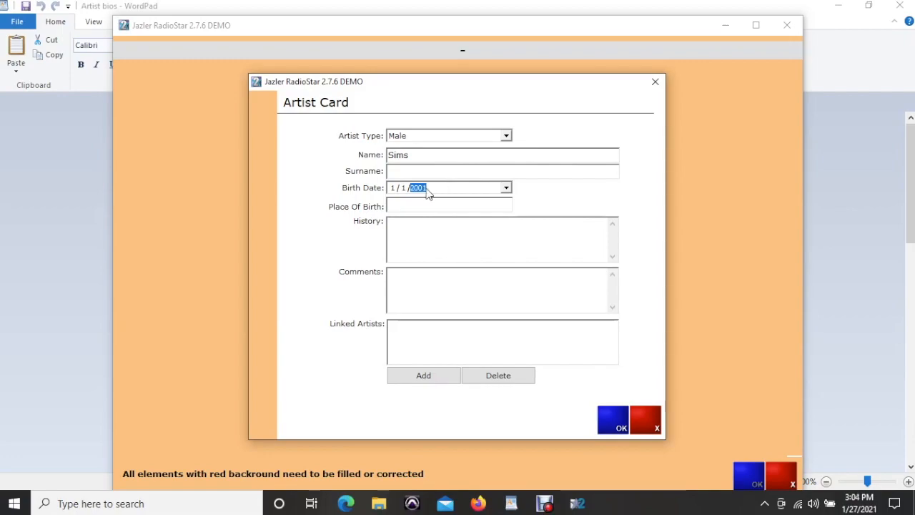
click(406, 207)
text(ZA)
- Copy the artist's Background paragraph from the Artist bios document into the card's History field and save the artist card
click(511, 503)
drag(411, 269, 257, 204)
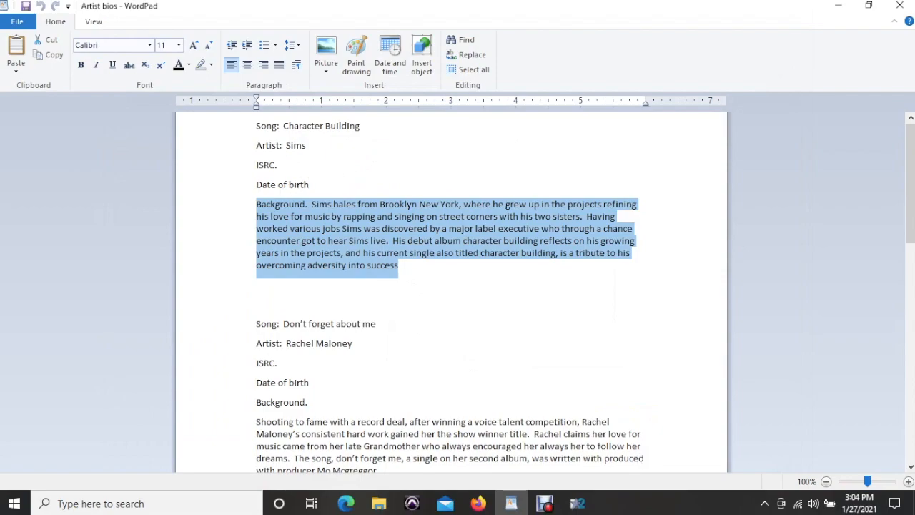
click(578, 503)
click(451, 260)
key(ctrl+v)
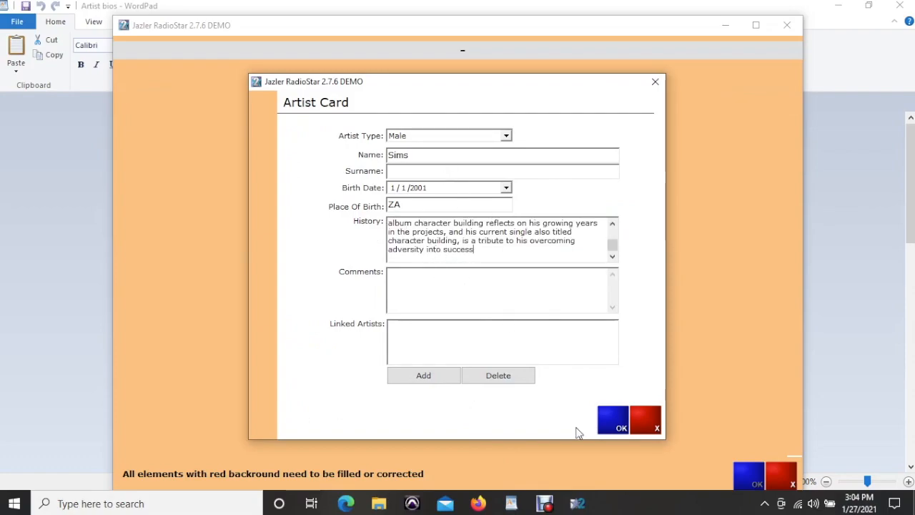
click(615, 427)
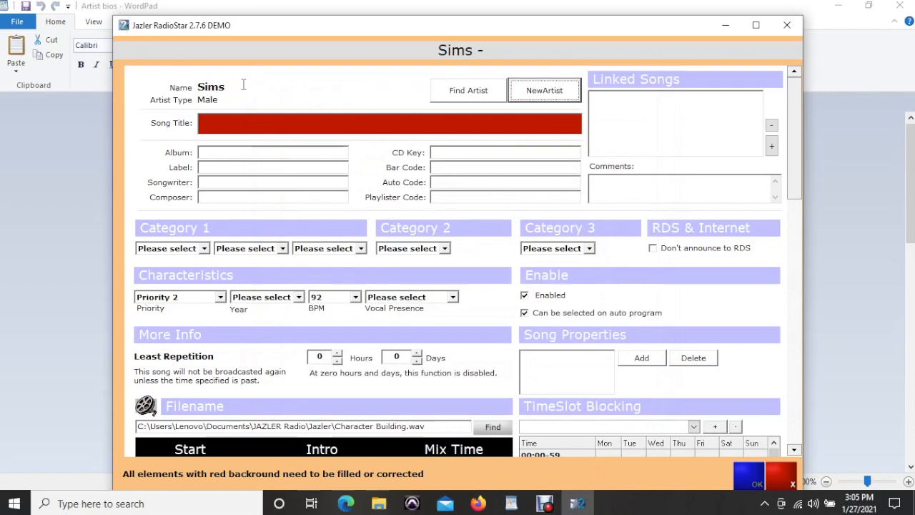
- Enter Character Building as the song title
click(245, 123)
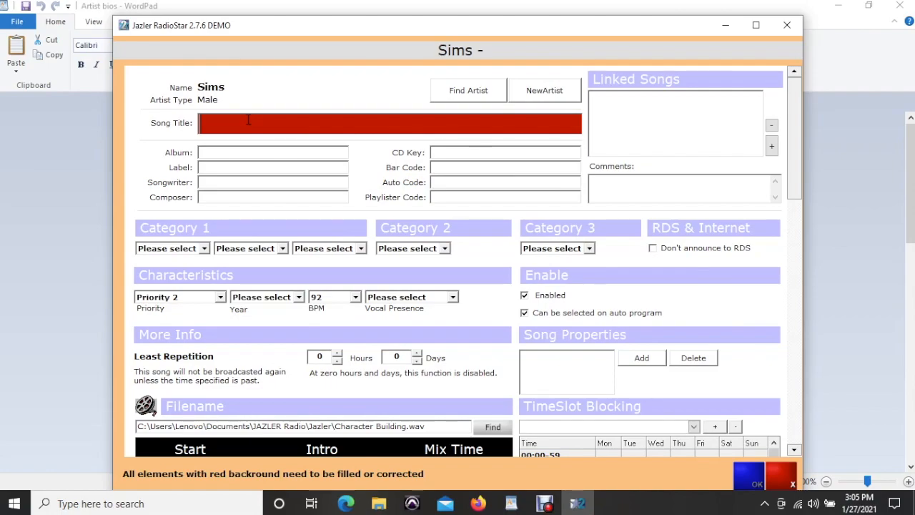
text(Chr)
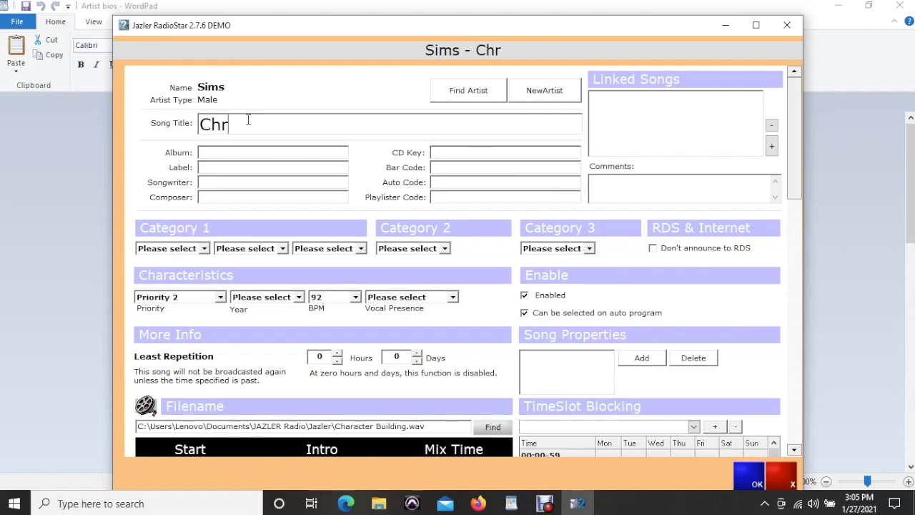
text(acter uil)
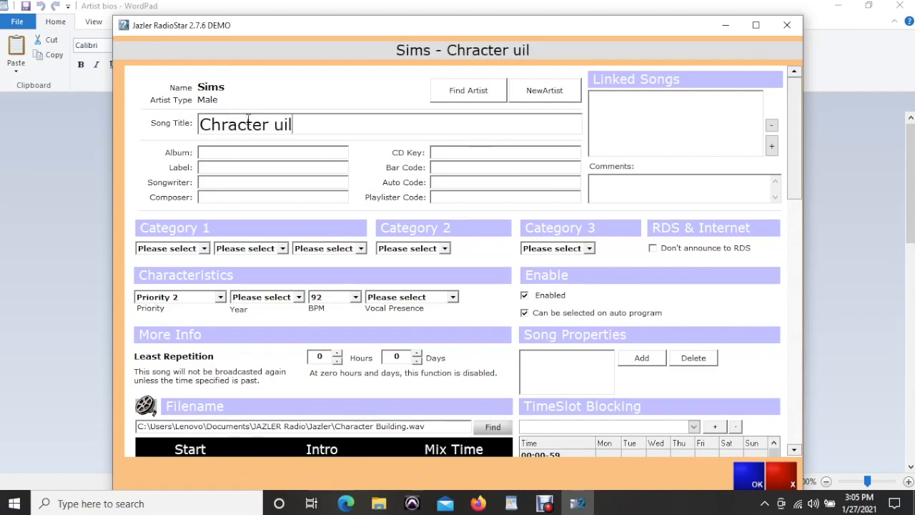
text(ding)
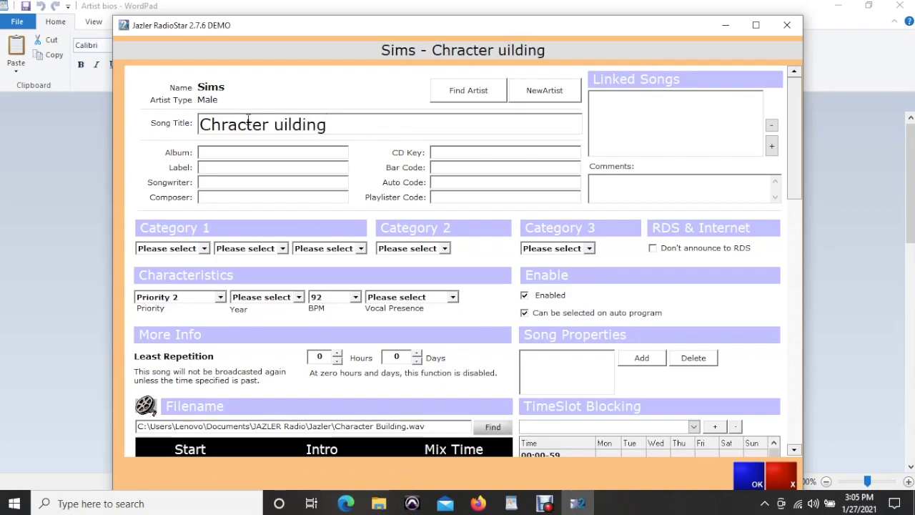
click(270, 126)
text(B)
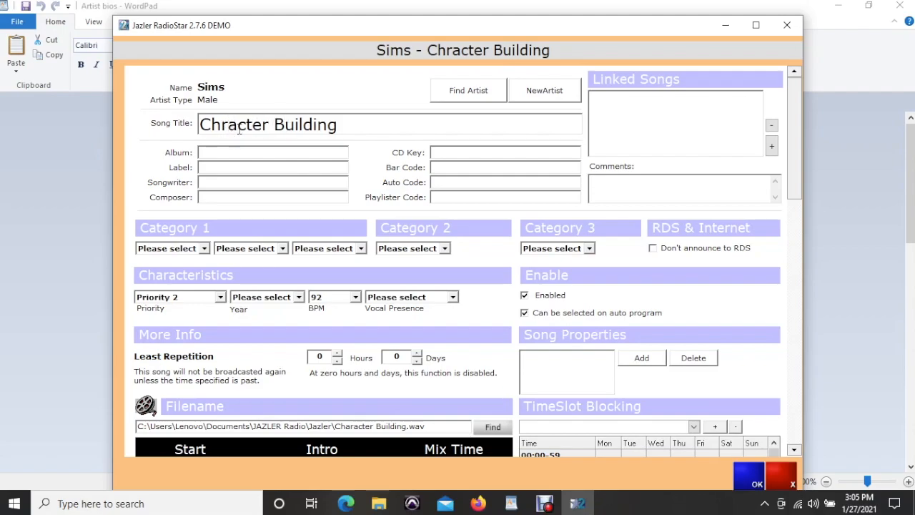
key(Left)
text(a)
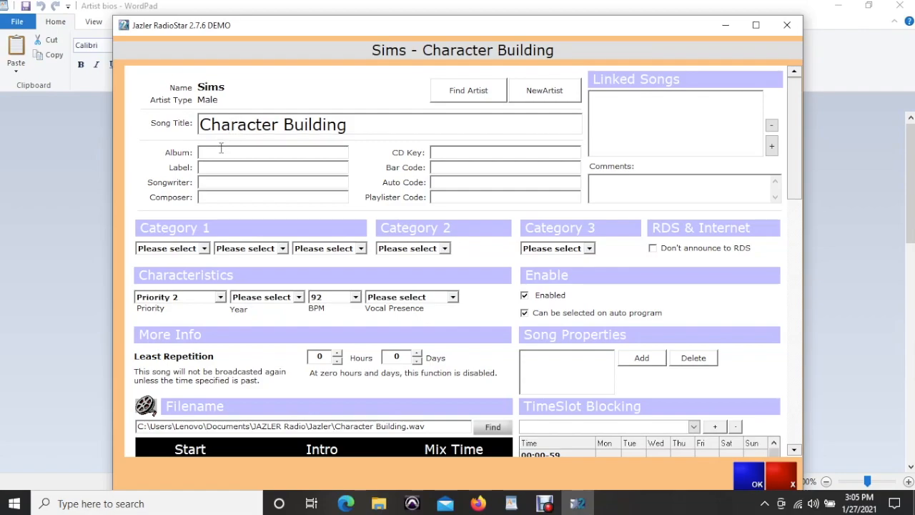
- Set the album to Bronze Fidle and the label to RockyRoad, and fill in the songwriter's and composers' names
click(232, 151)
text(Bronze Fidle)
click(228, 167)
text(RockyRoad)
click(227, 182)
text(SIMS)
click(234, 196)
text(Sims and Bu)
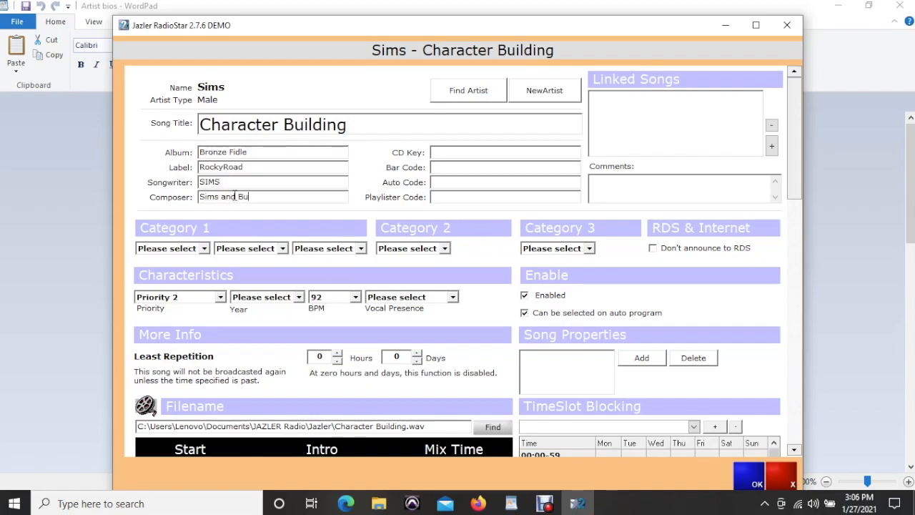
text(ckwheat)
click(437, 152)
- Set the three Category 1 selections to Bronze List, Current 1 and Current 1
click(204, 248)
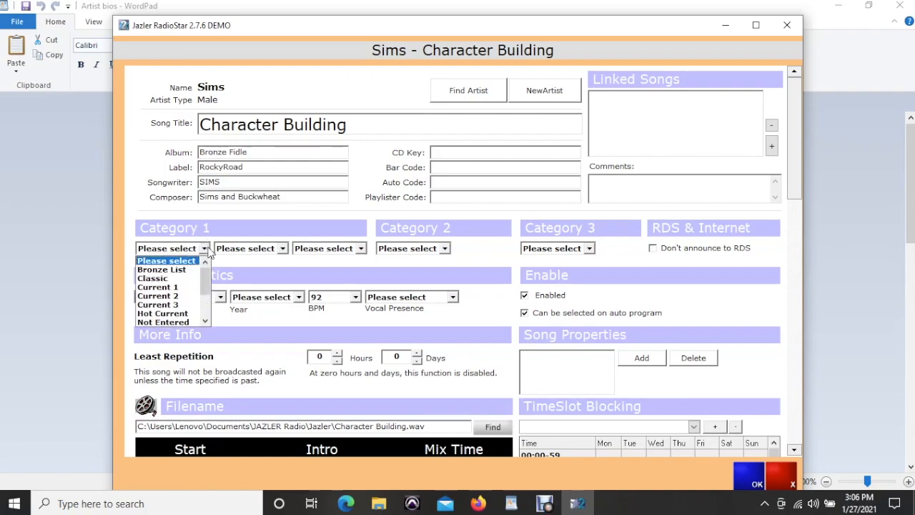
click(179, 270)
click(248, 251)
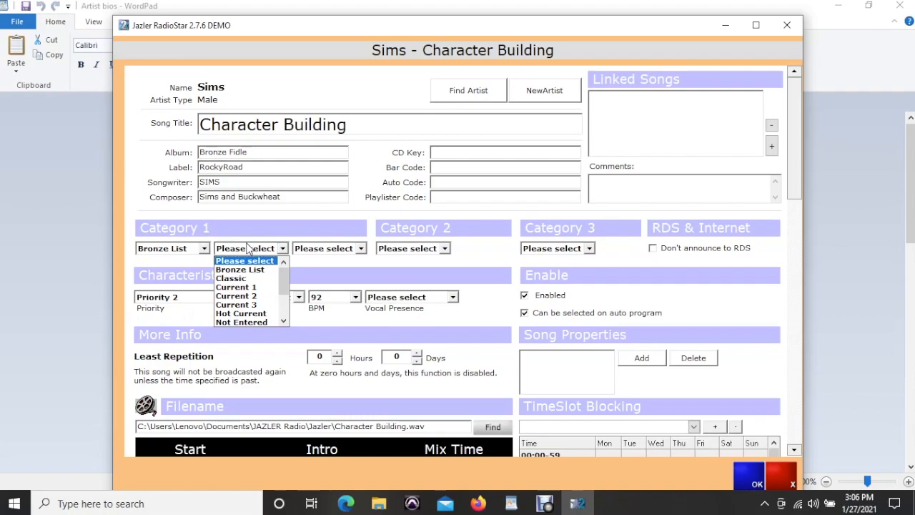
click(254, 287)
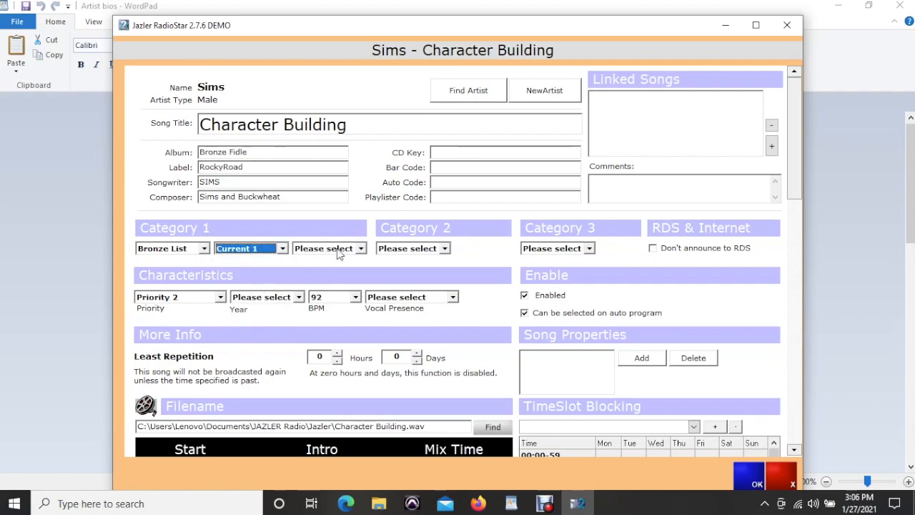
click(333, 248)
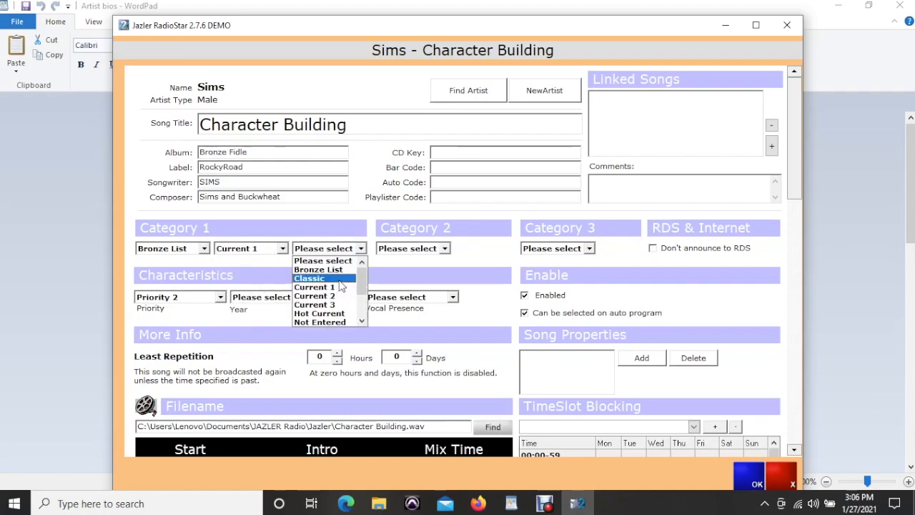
click(337, 289)
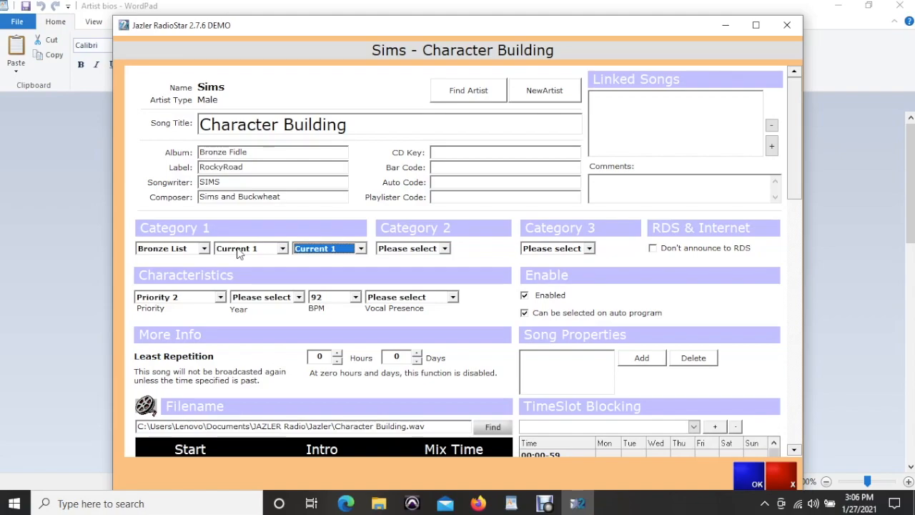
- Set the song's Category 2 to Hip Hop and Category 3 to Medium
click(443, 250)
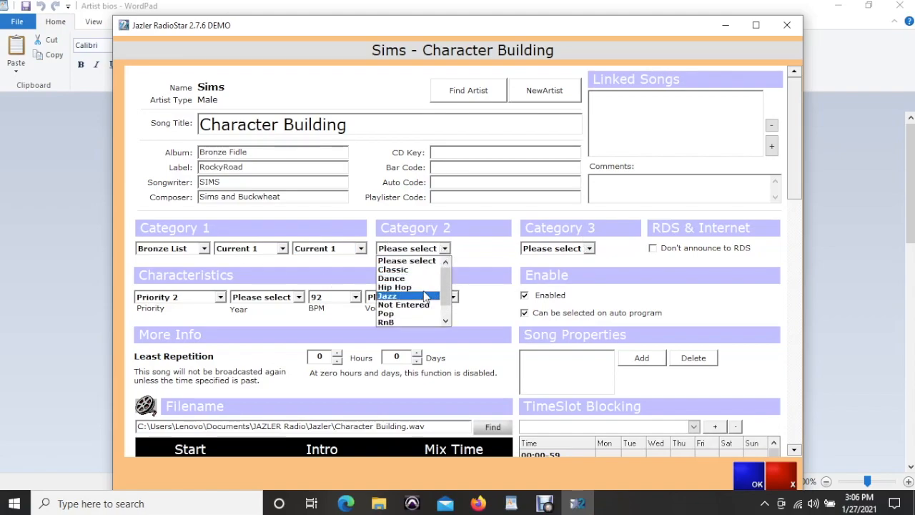
click(419, 315)
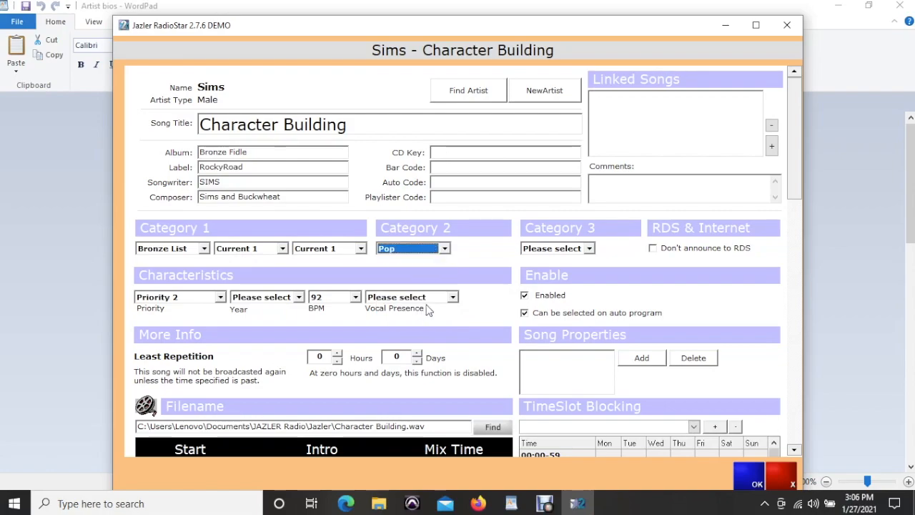
click(444, 248)
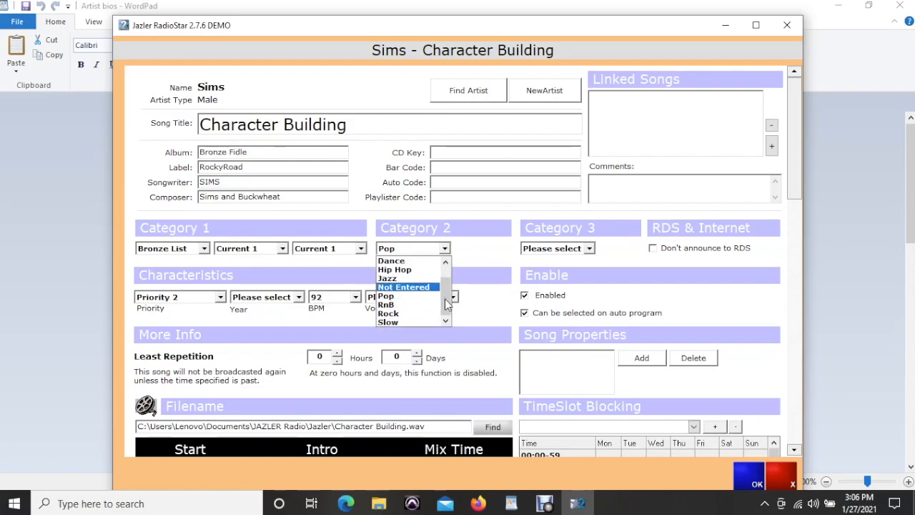
drag(444, 301, 446, 266)
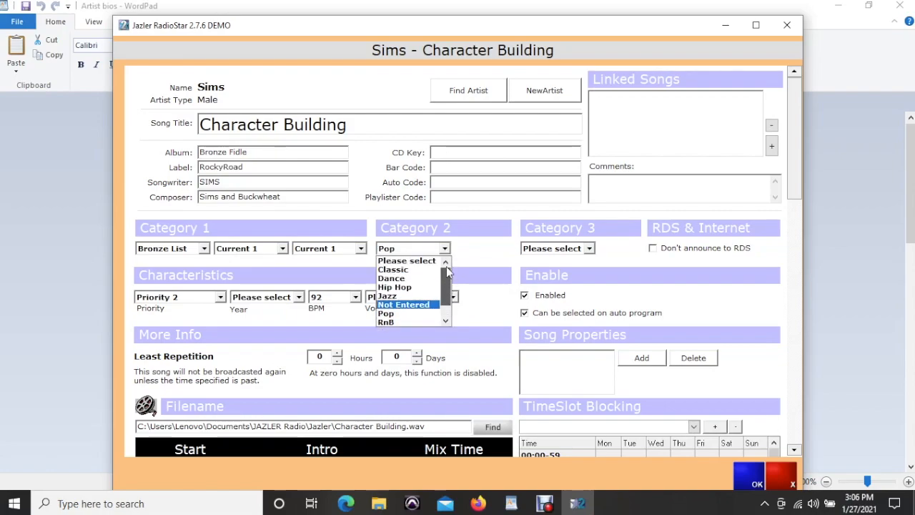
click(414, 288)
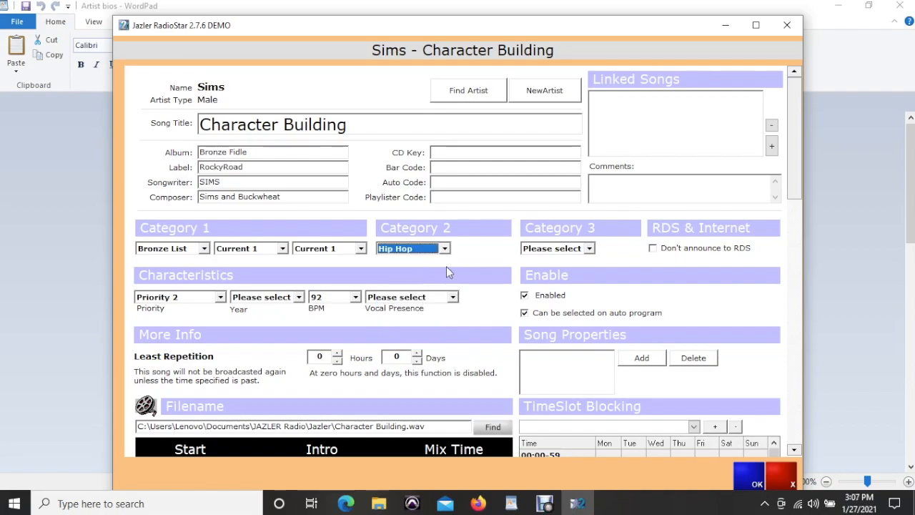
click(576, 248)
click(554, 278)
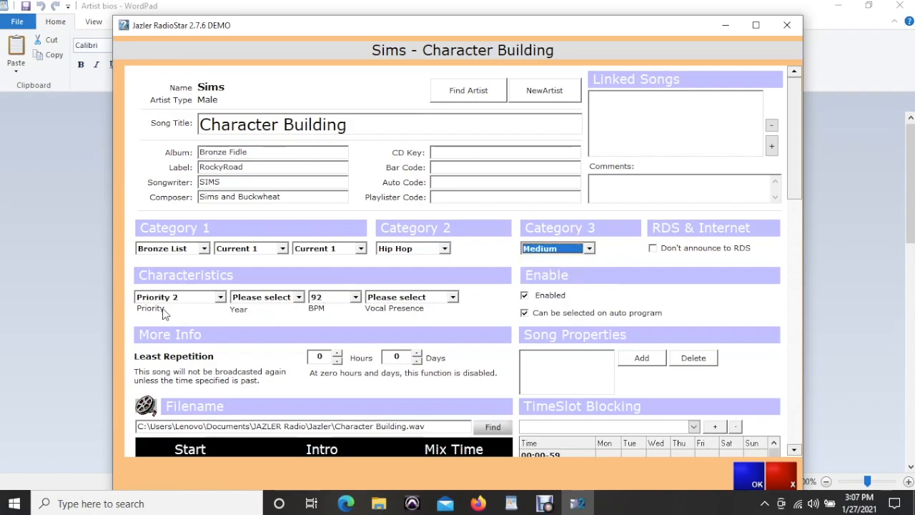
- Set the song's characteristics to Priority 1, year 2021 and Male vocal presence
click(192, 299)
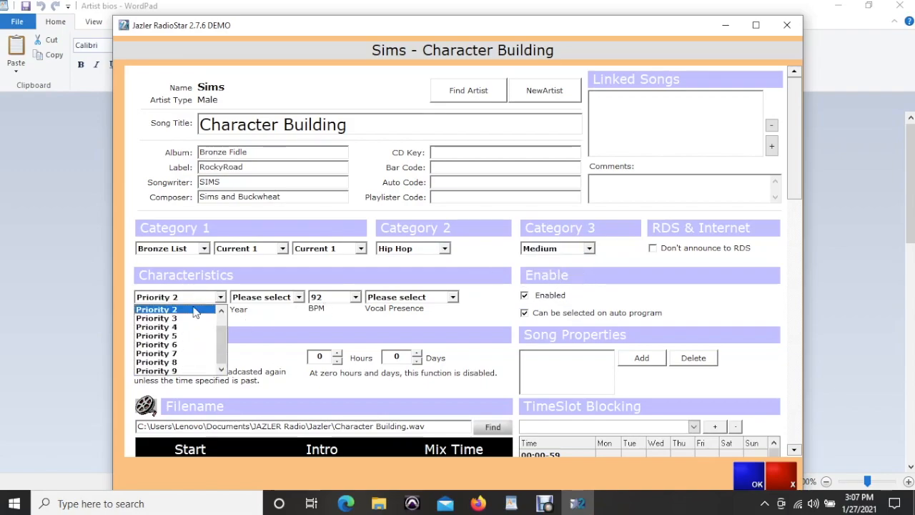
click(191, 323)
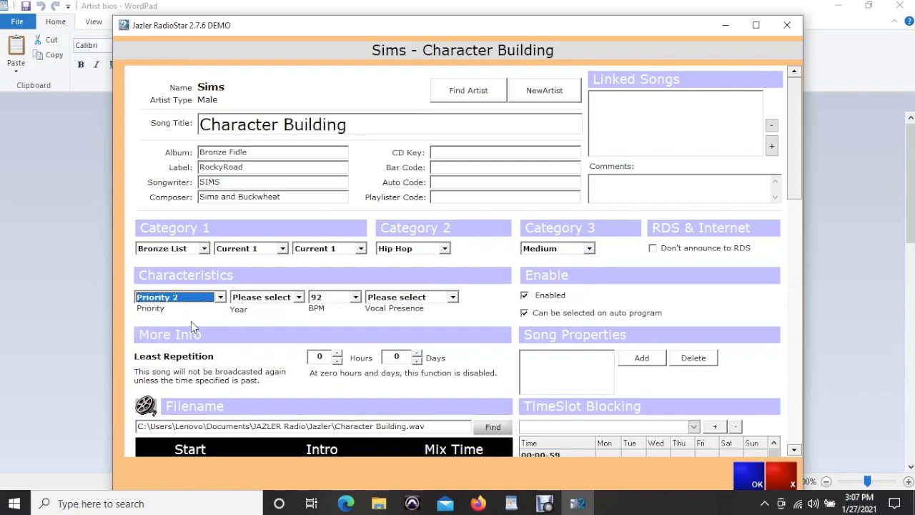
click(202, 298)
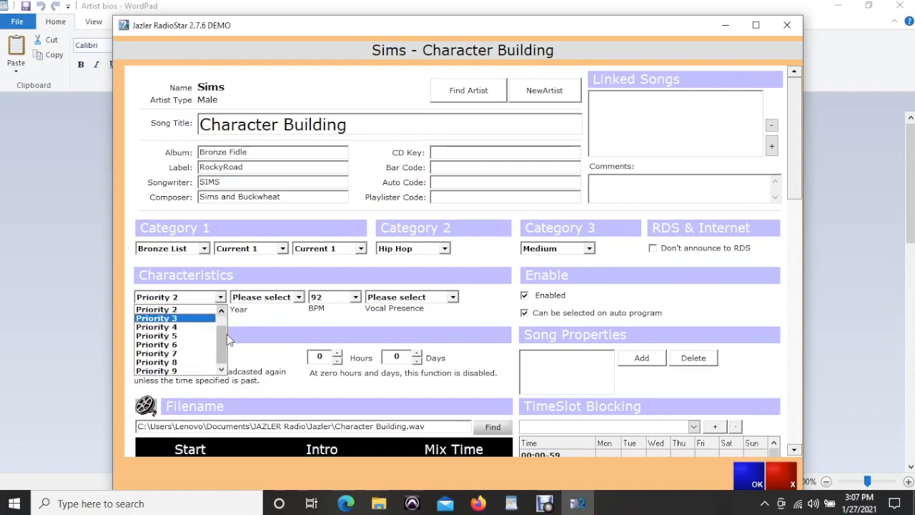
scroll(226, 333, up, 1)
click(197, 319)
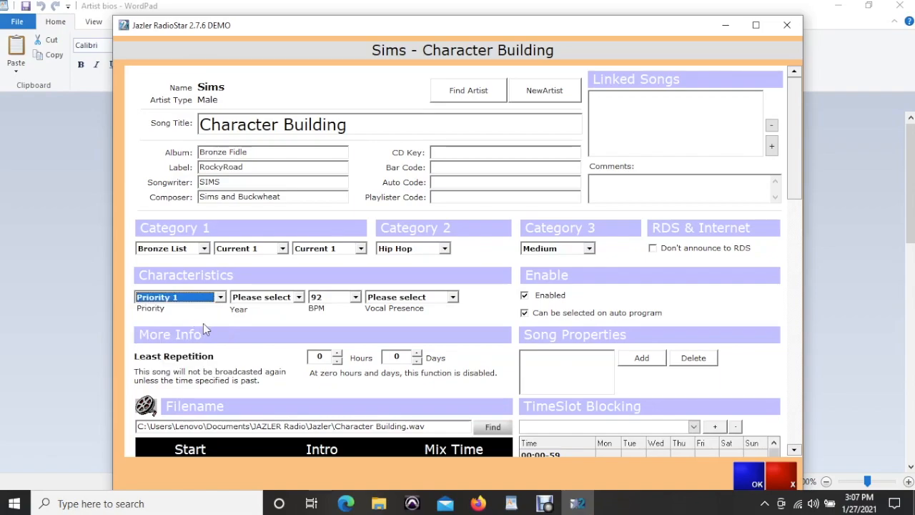
click(275, 297)
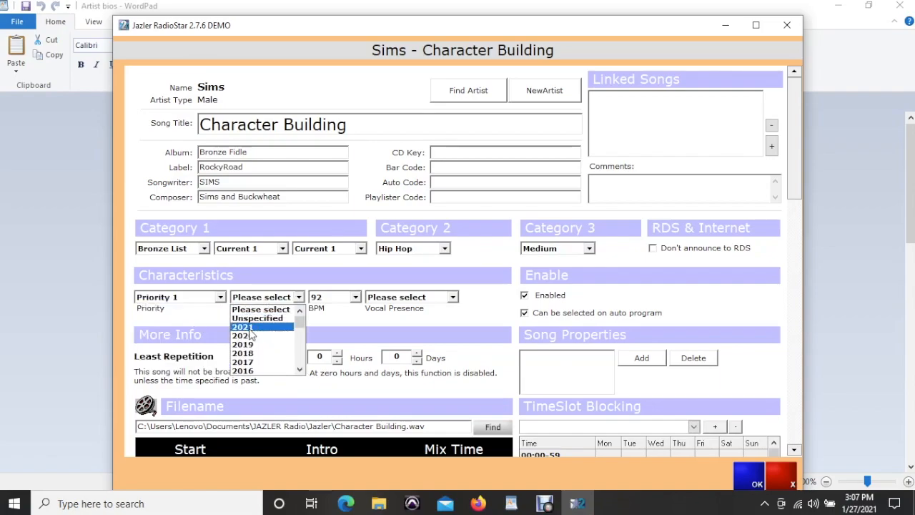
click(246, 327)
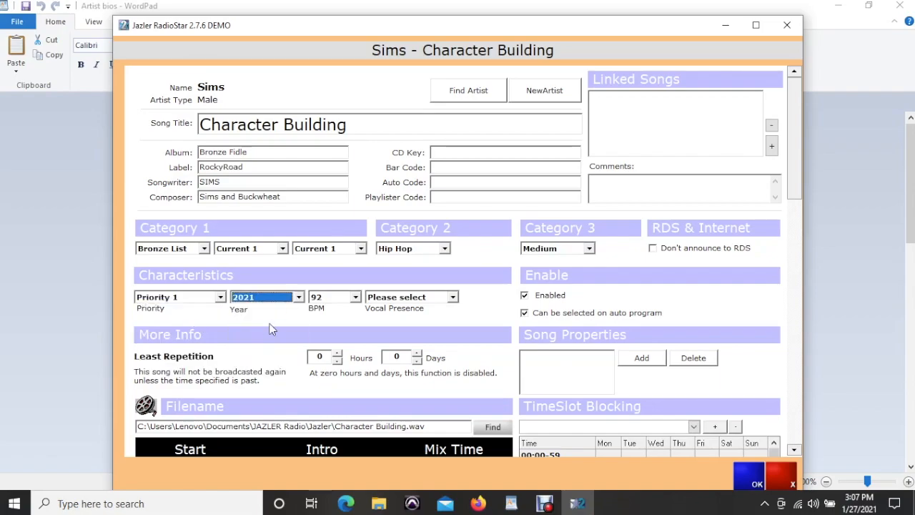
click(444, 299)
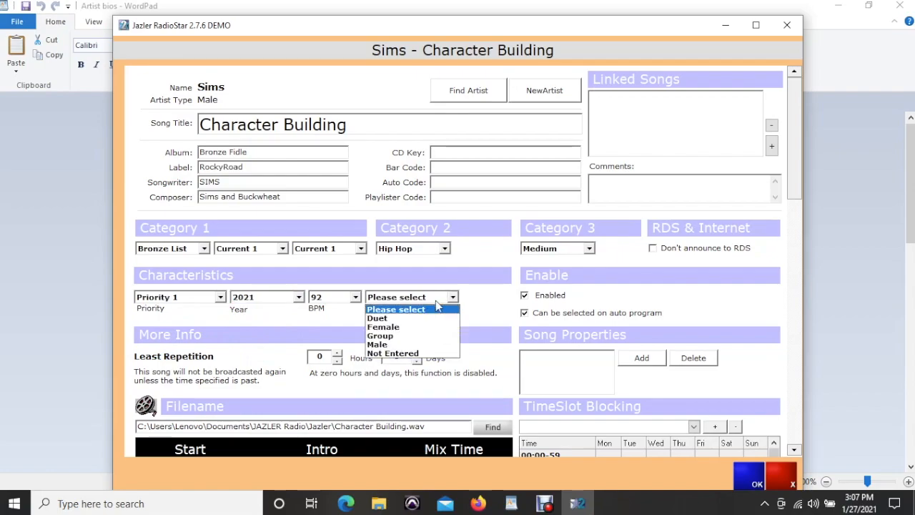
click(401, 346)
- Play the beginning of the song's audio file, stop it, and listen to the part near its end
scroll(229, 238, down, 5)
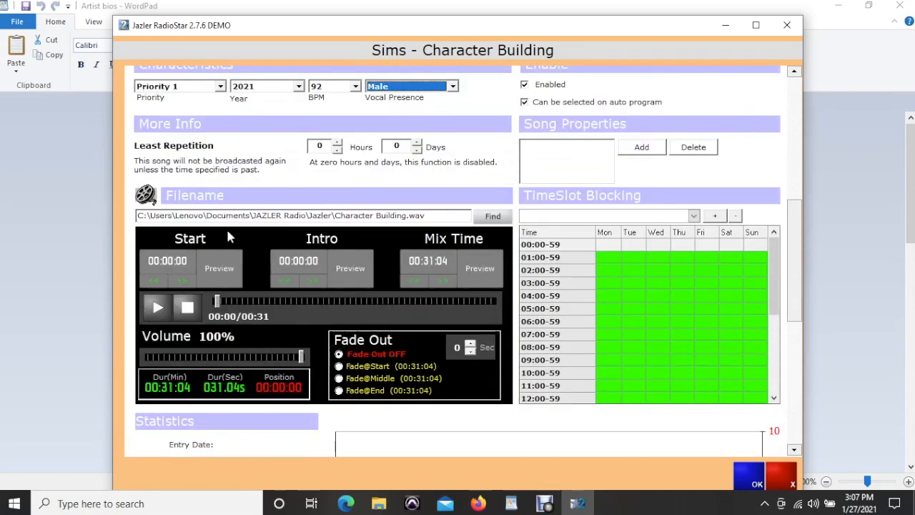
click(160, 306)
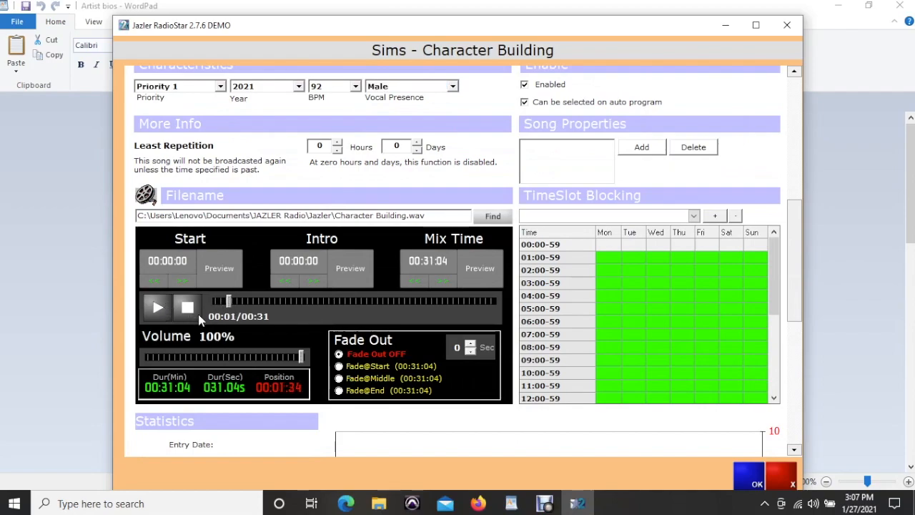
click(189, 307)
click(447, 301)
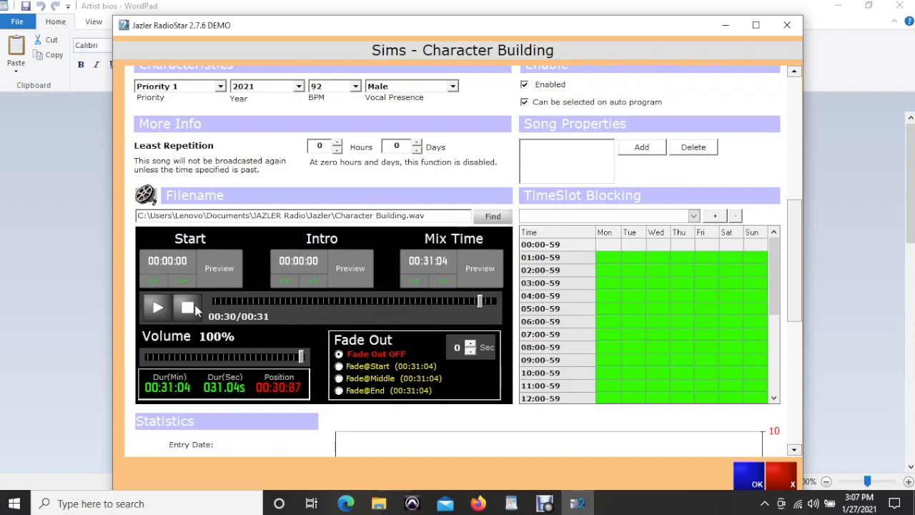
- Set the song's fade-out to Fade@End with a length of 2 seconds and audition the ending
click(339, 393)
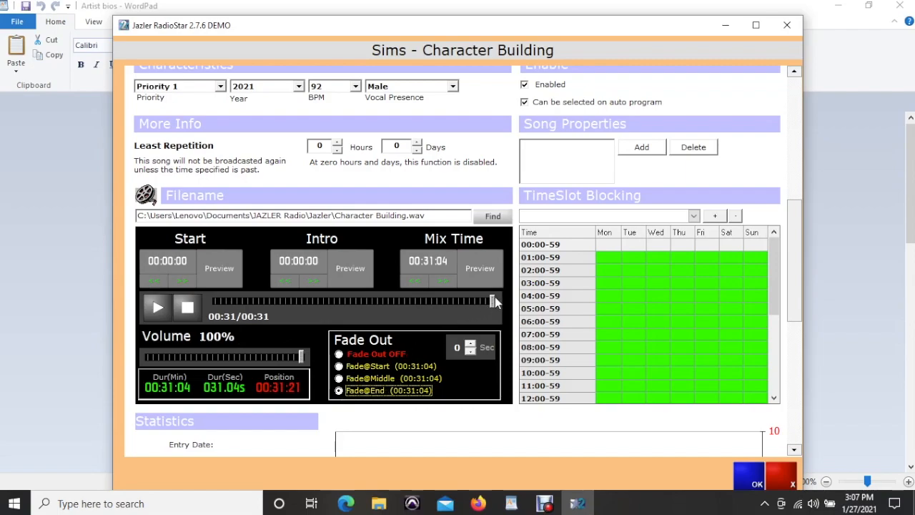
click(481, 300)
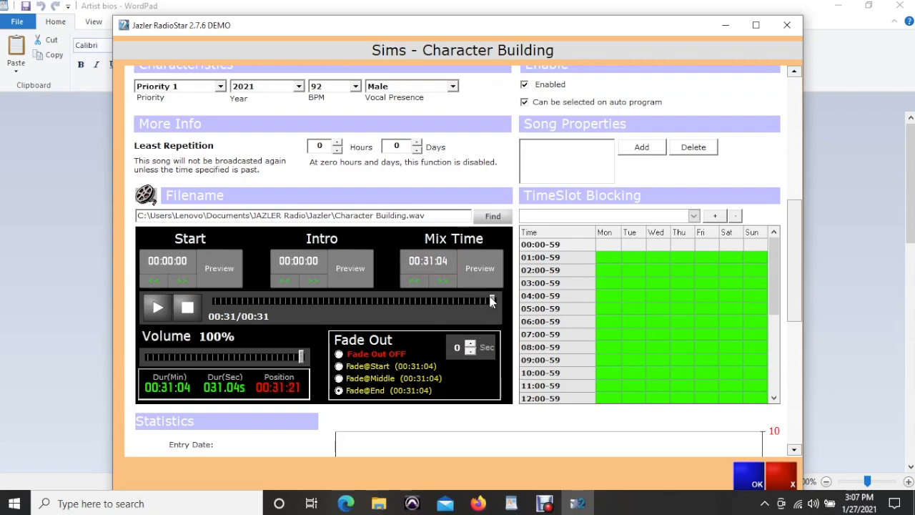
click(463, 296)
click(338, 391)
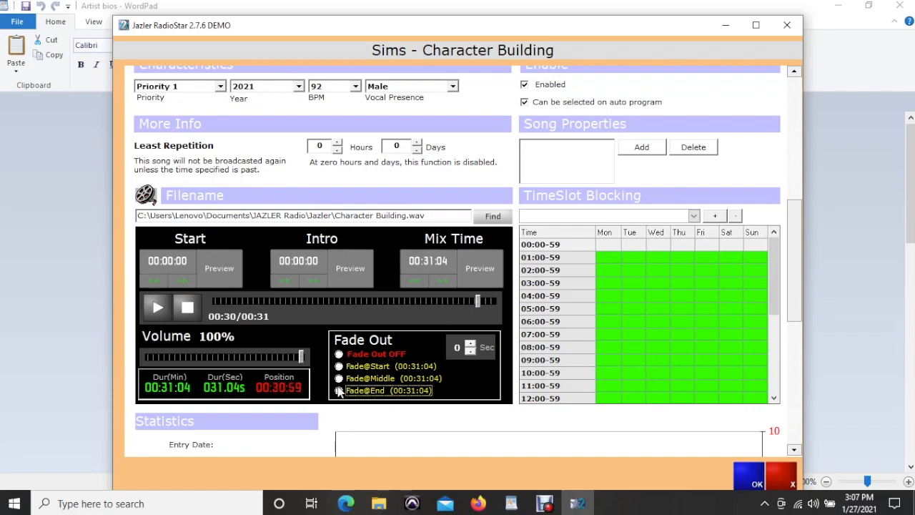
click(471, 346)
click(470, 344)
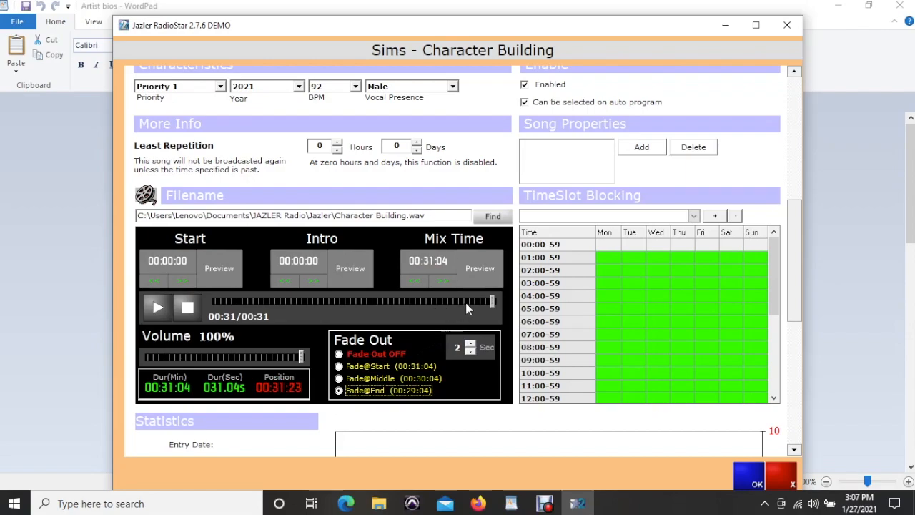
click(466, 301)
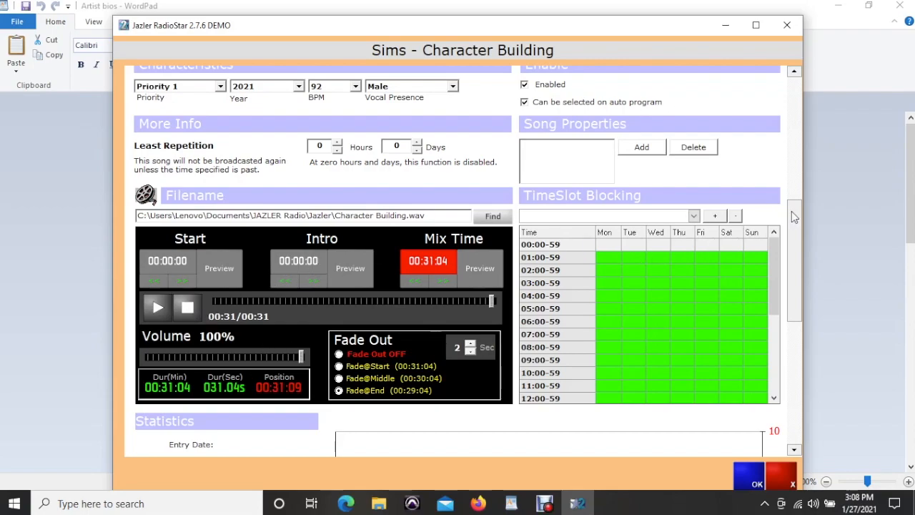
drag(789, 210, 755, 92)
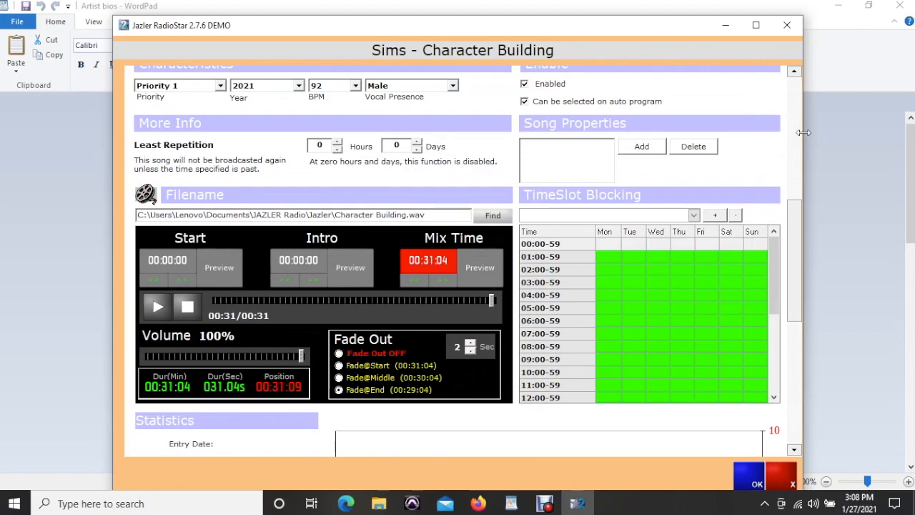
drag(791, 220, 798, 327)
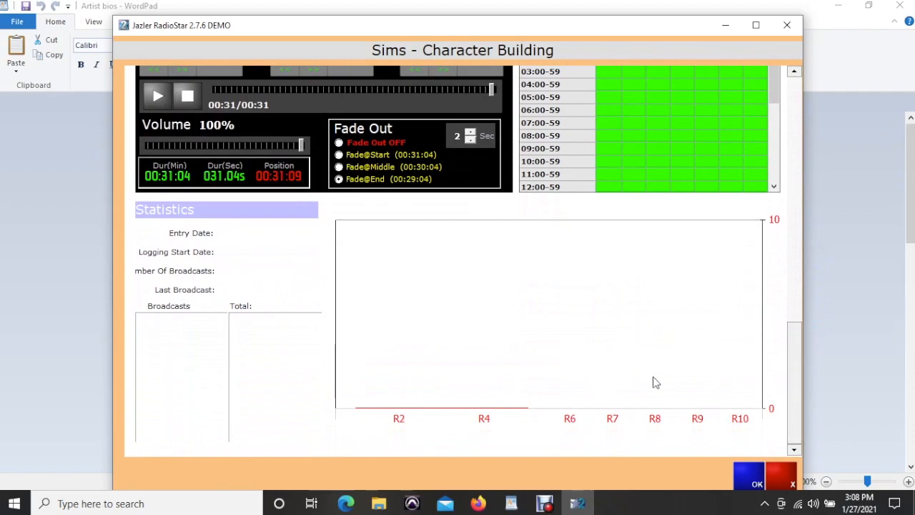
- Save the song entry, leave the songs database, and open the Studio
click(751, 480)
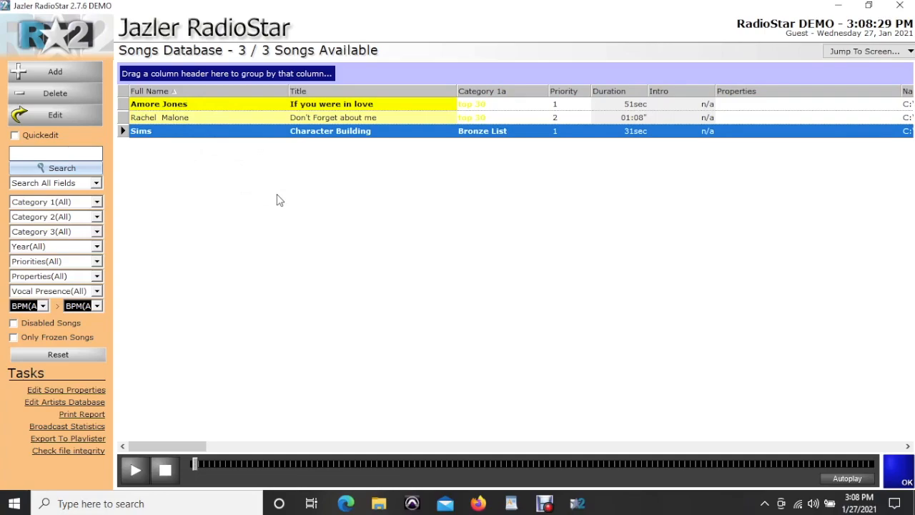
click(896, 472)
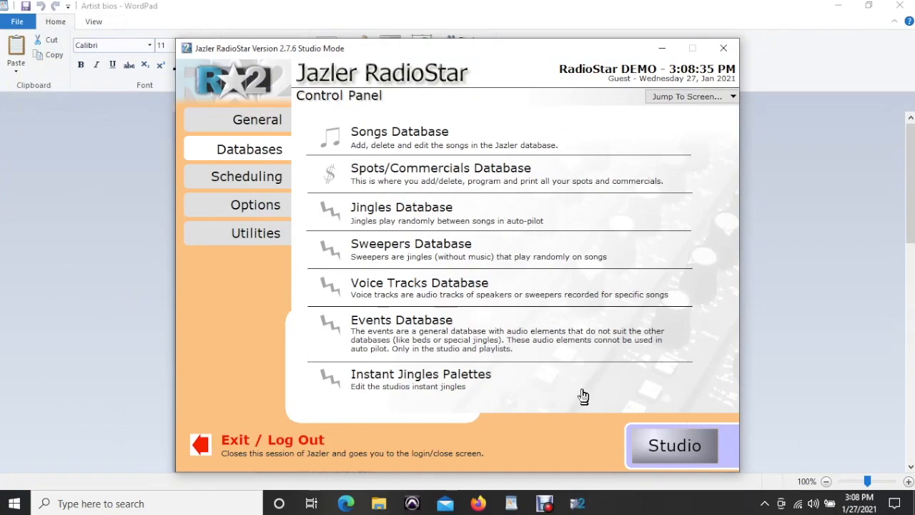
click(676, 446)
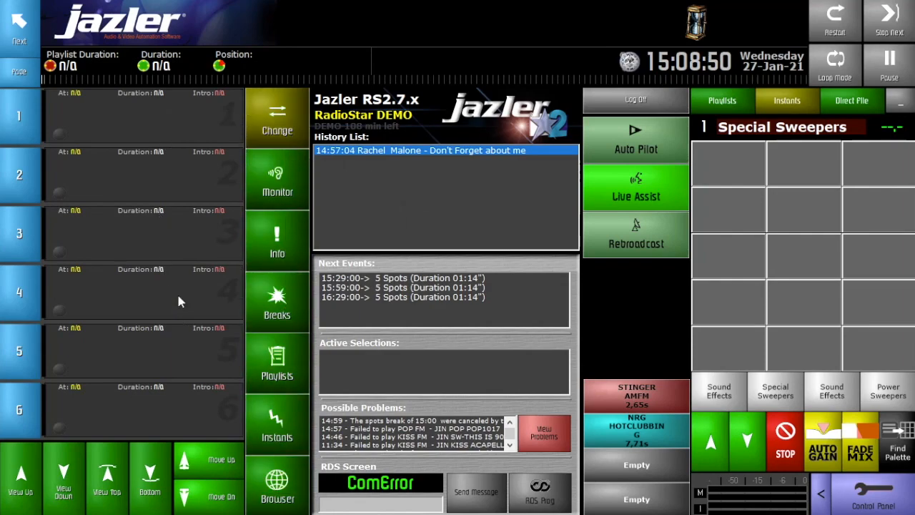
- Queue Character Building from the new additions in the first playlist slot, and view its song information
click(275, 123)
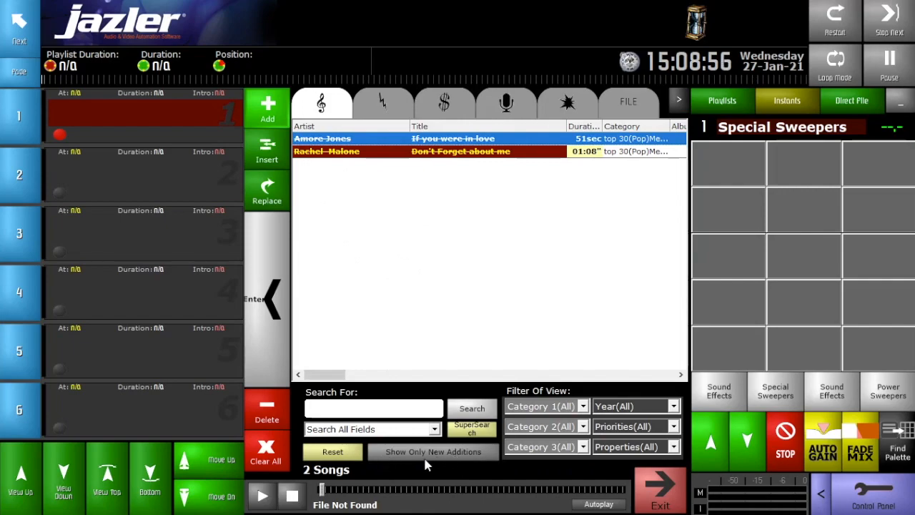
click(424, 461)
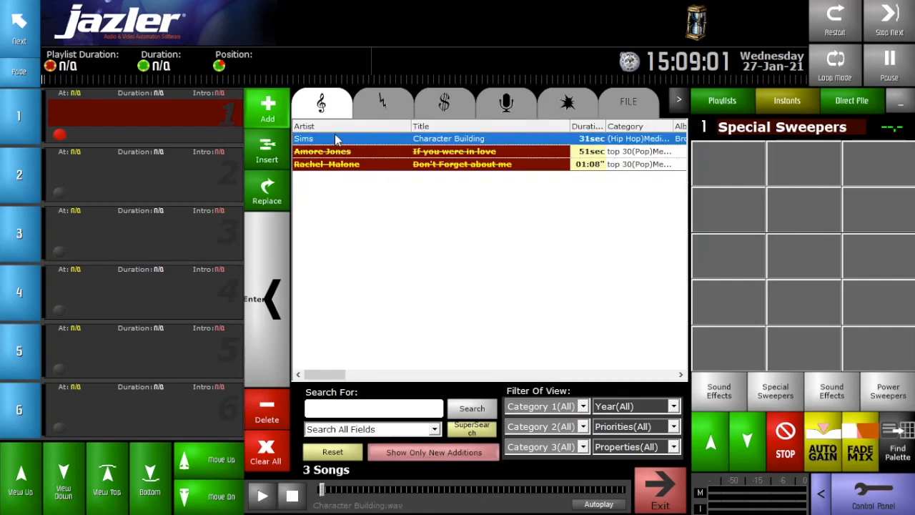
click(269, 285)
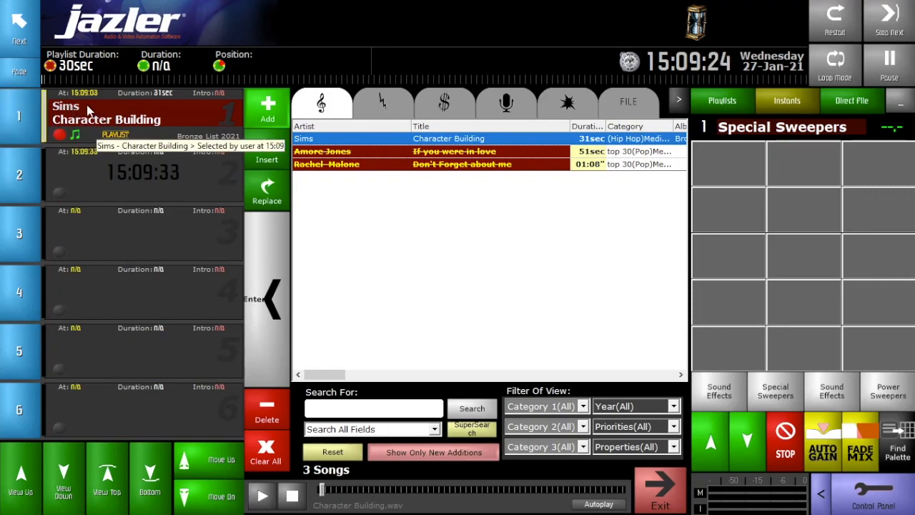
click(669, 499)
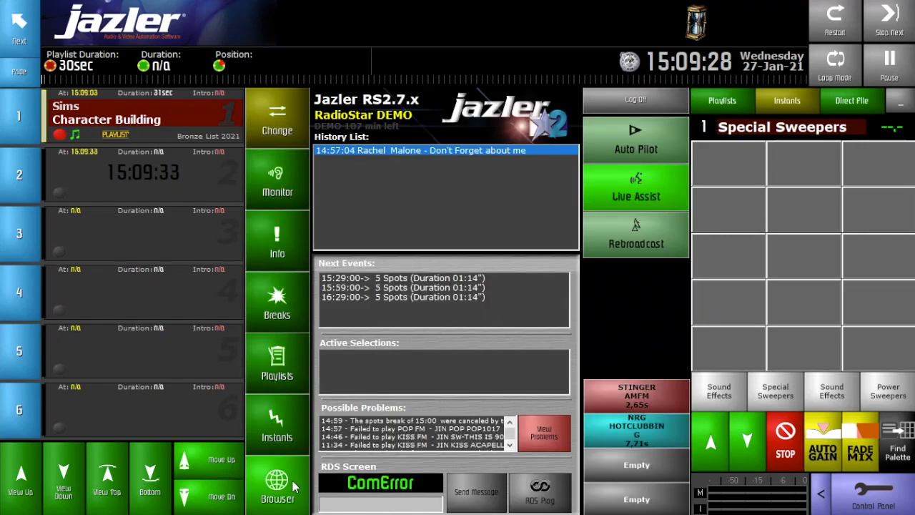
click(277, 243)
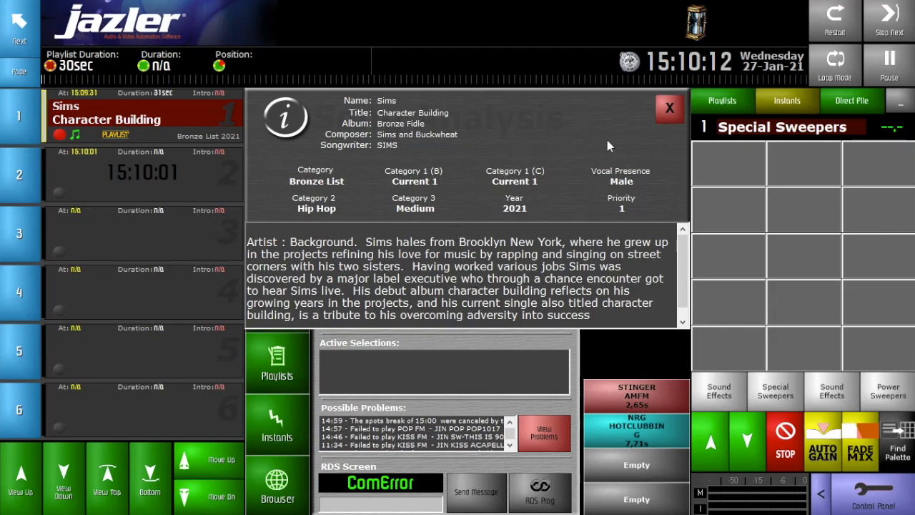
click(669, 108)
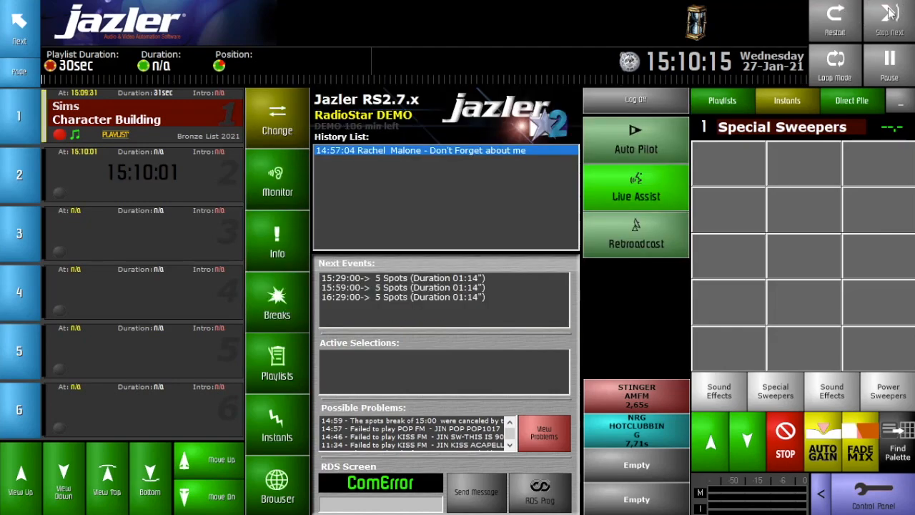
- Play Character Building on air, try out Stop Next and Pause, and end the track with a fade
click(890, 24)
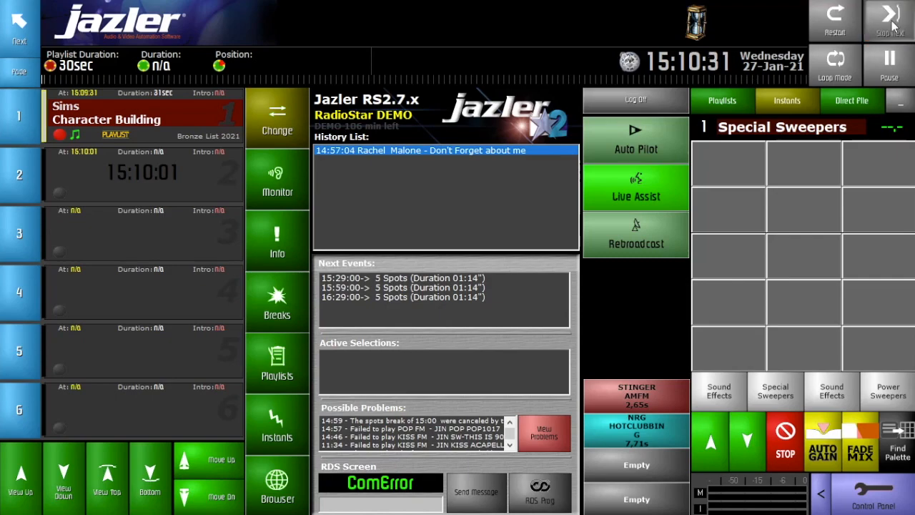
click(881, 30)
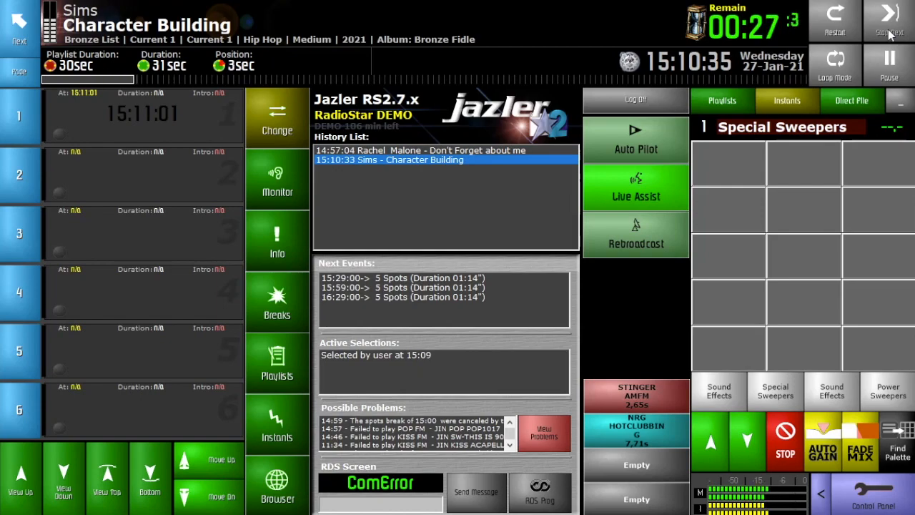
click(891, 63)
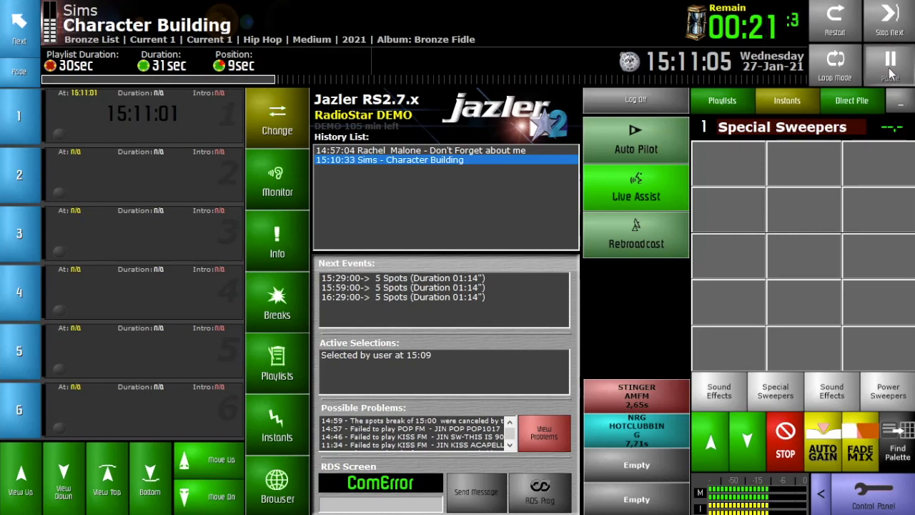
click(898, 73)
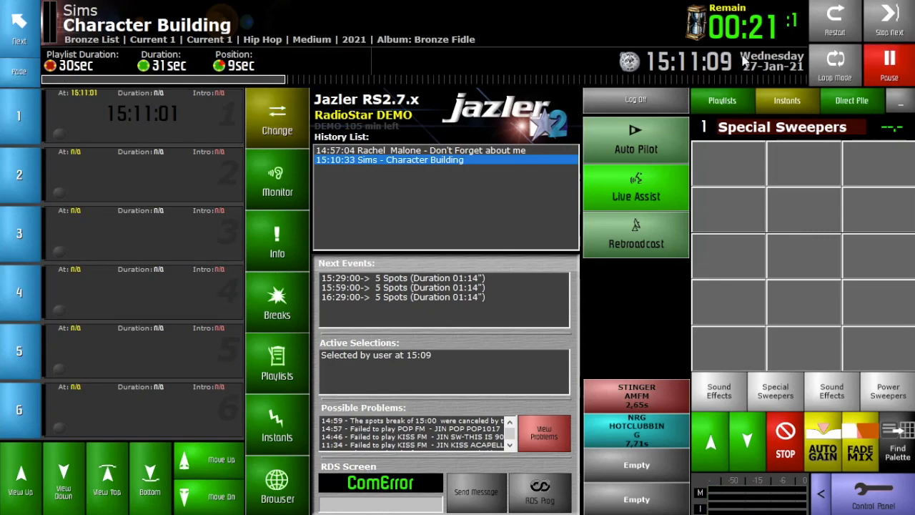
click(894, 64)
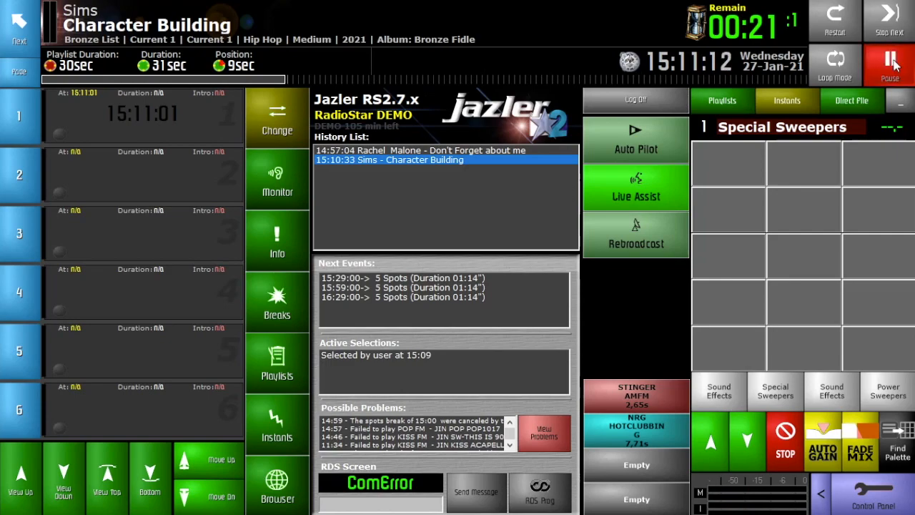
click(19, 74)
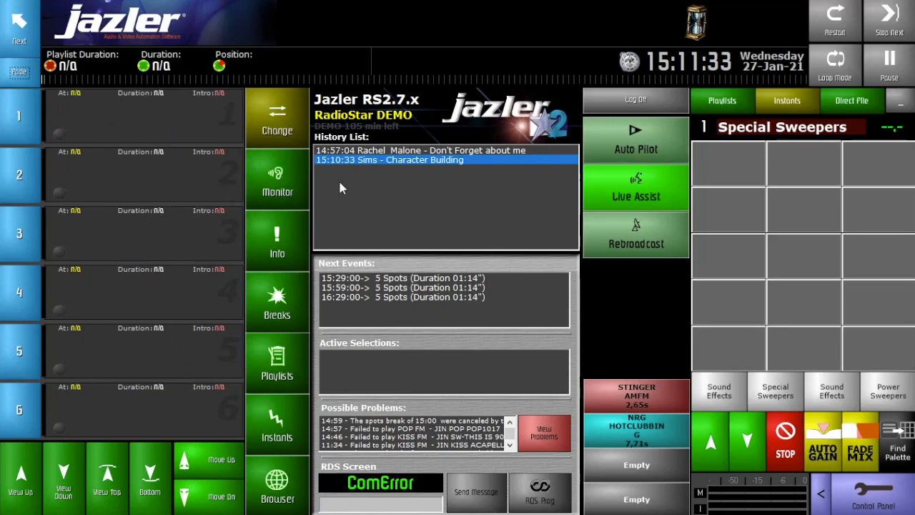
- Reset the song list filter and queue If you were in love, Character Building and Don't Forget about me in that order
click(288, 134)
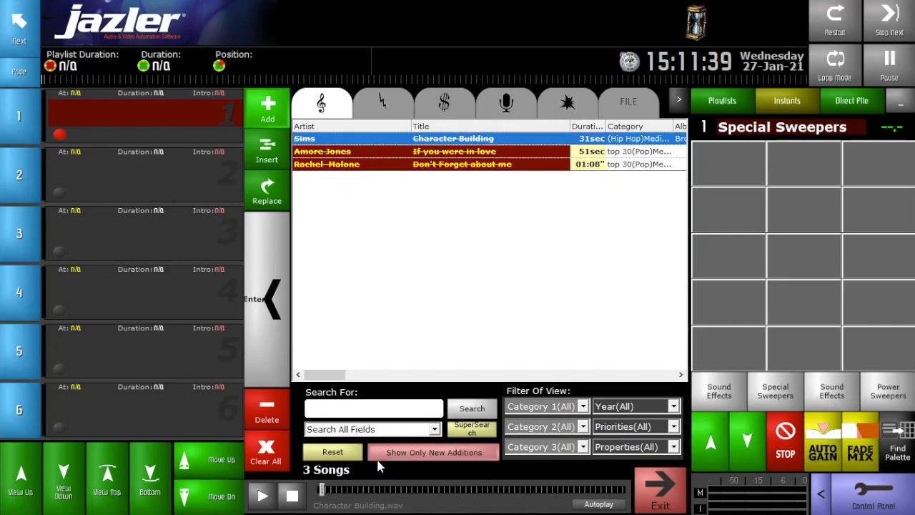
click(346, 451)
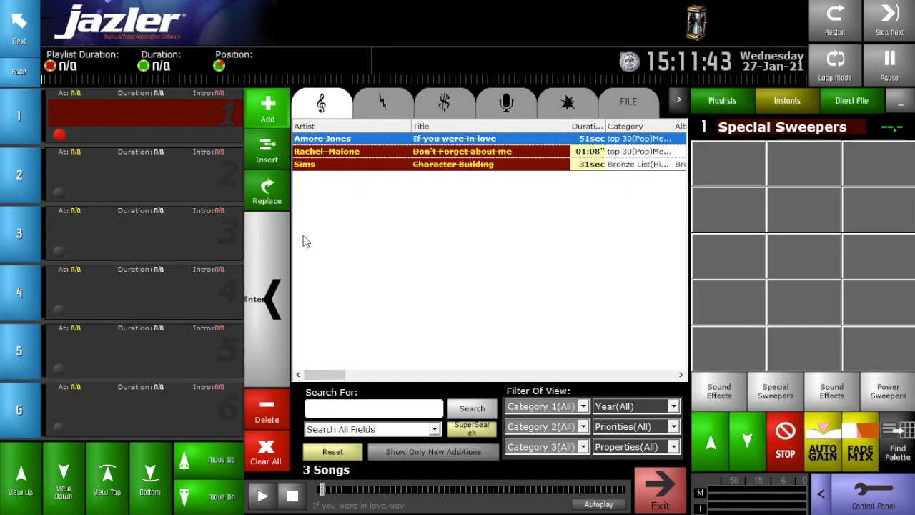
click(266, 286)
click(351, 165)
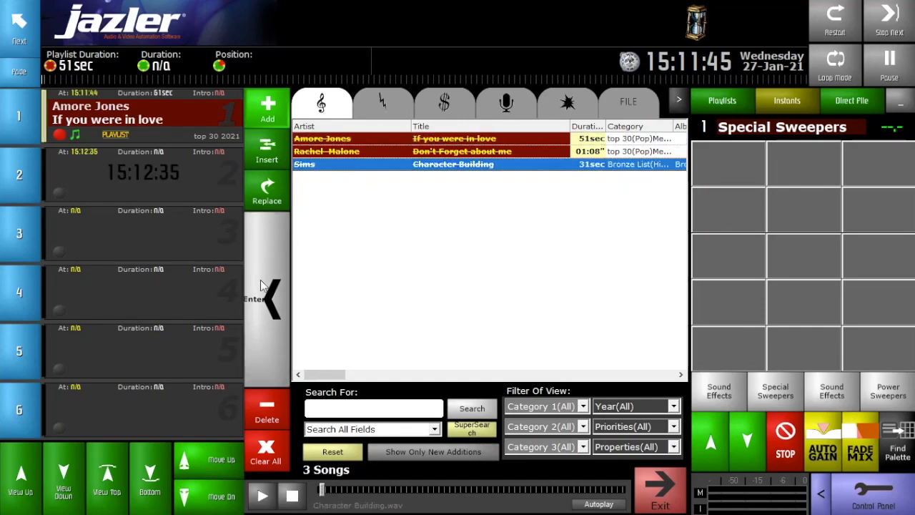
click(261, 284)
click(344, 154)
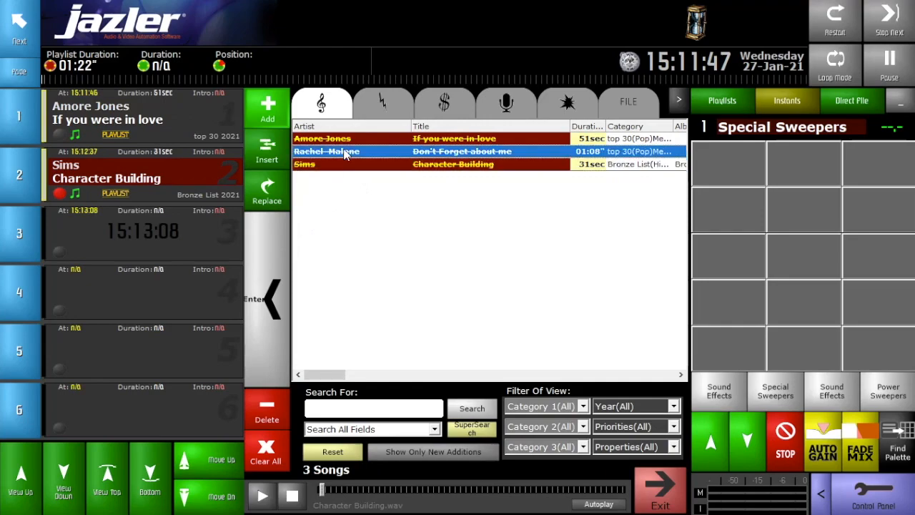
click(264, 257)
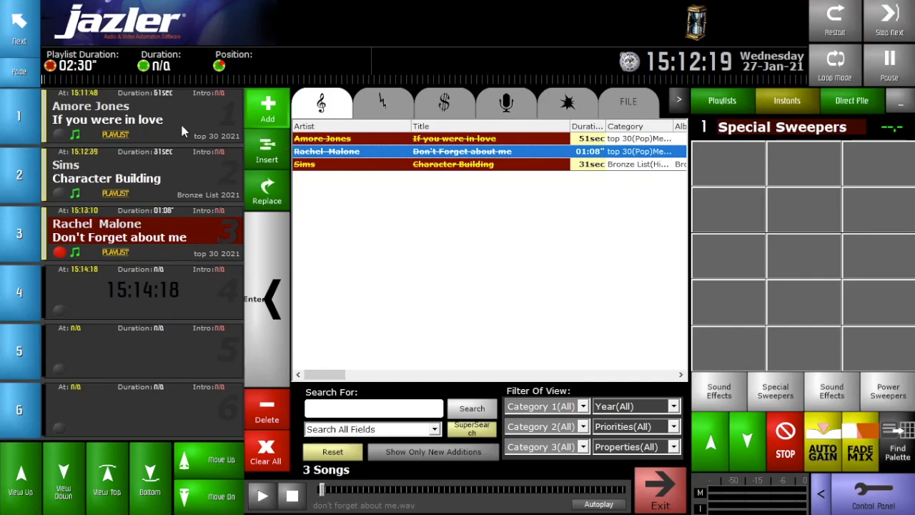
- Play If you were in love from the first playlist slot, trying out Stop Next and Pause
click(156, 128)
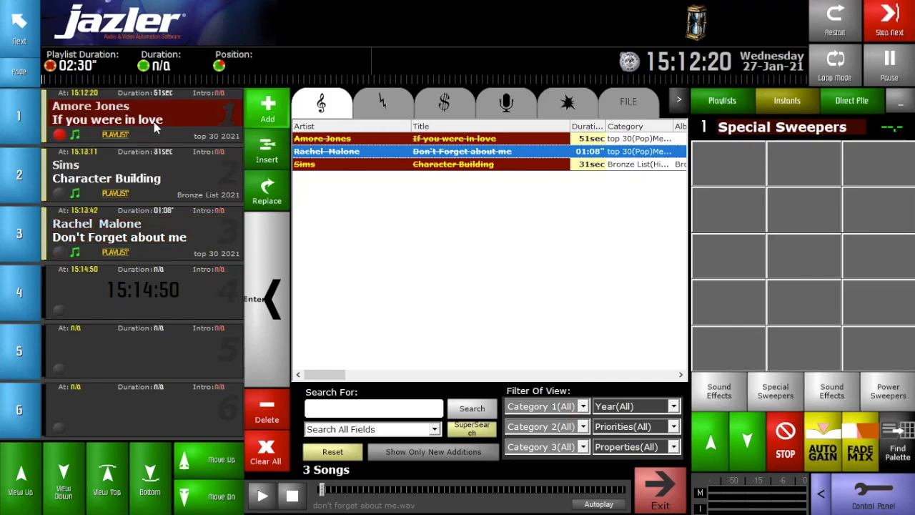
click(898, 22)
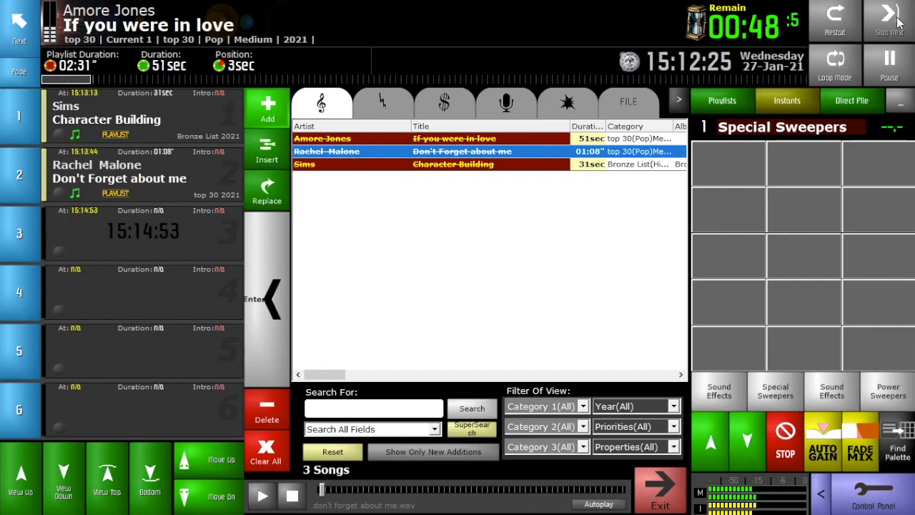
click(890, 63)
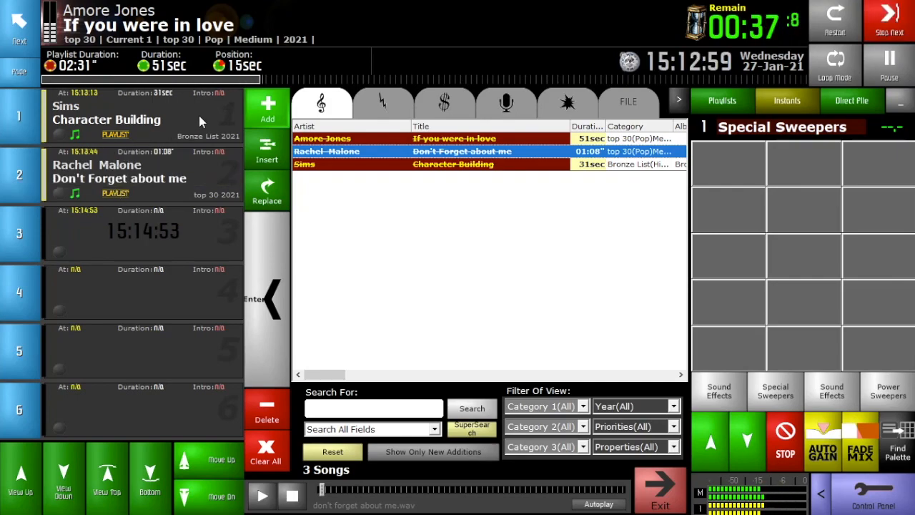
- Close the song list and view the song information of the playing track, If you were in love
click(664, 502)
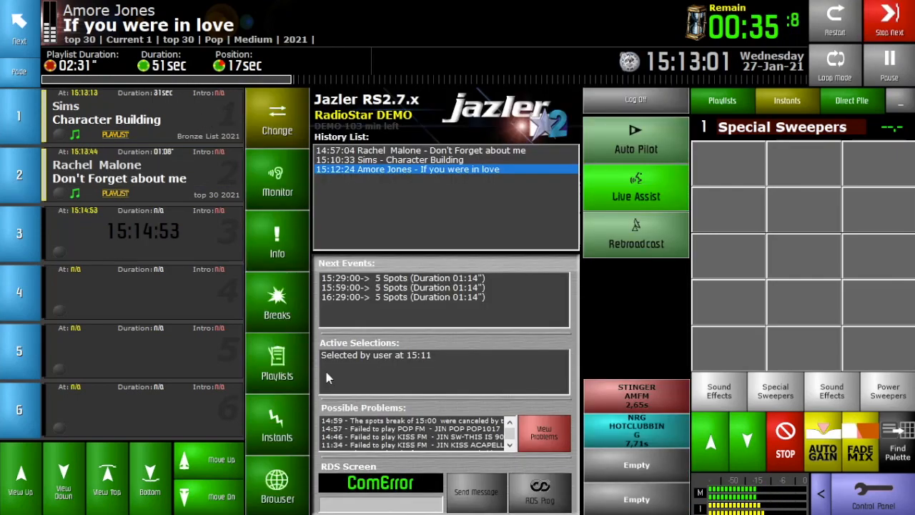
click(277, 243)
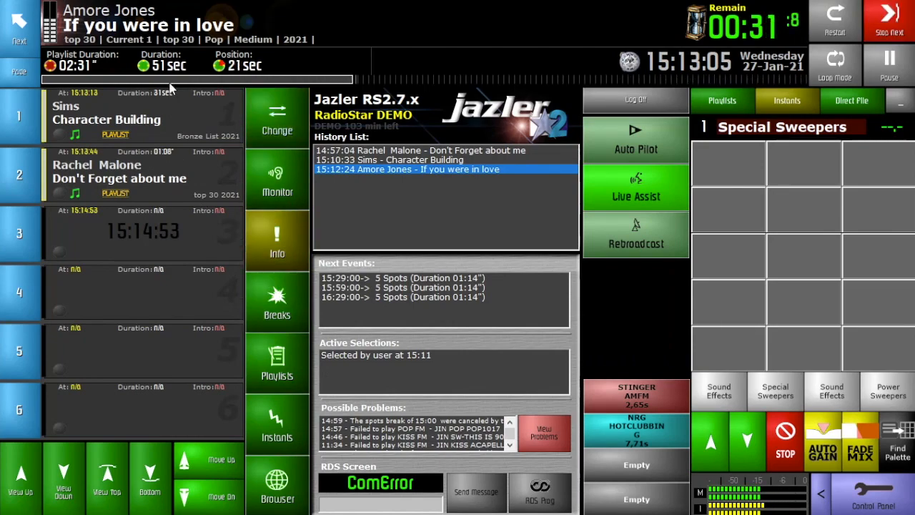
click(152, 16)
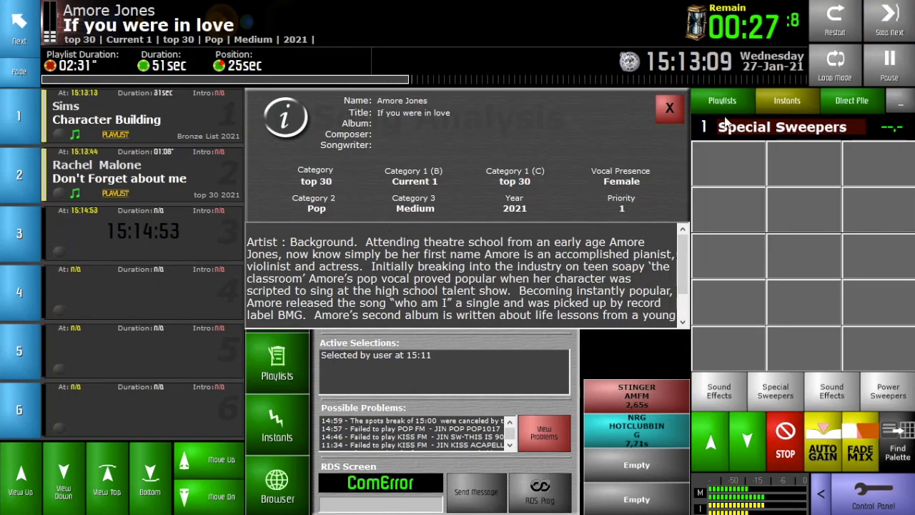
click(675, 110)
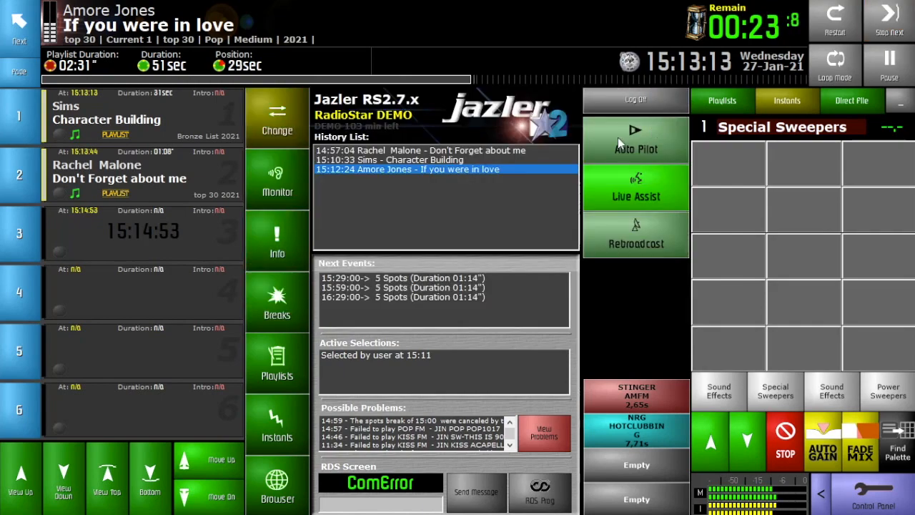
- View the song information of the queued track Character Building
click(156, 119)
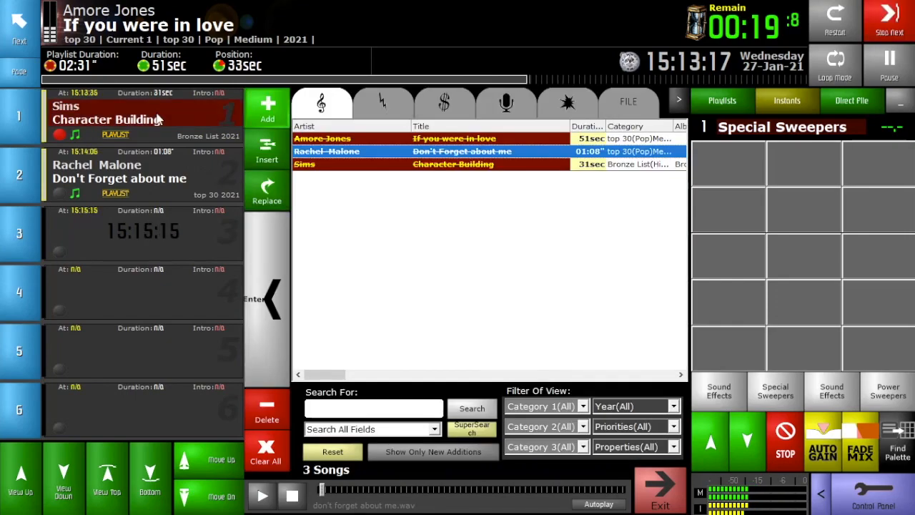
click(268, 299)
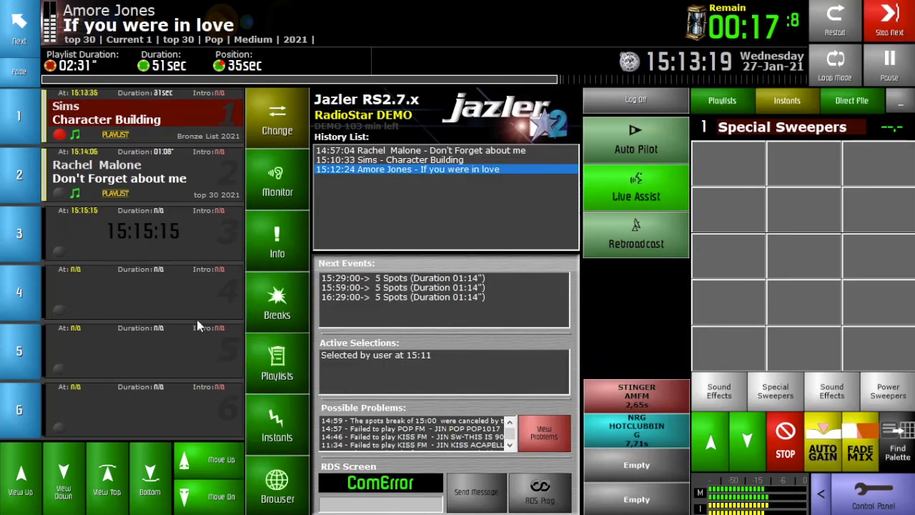
click(284, 235)
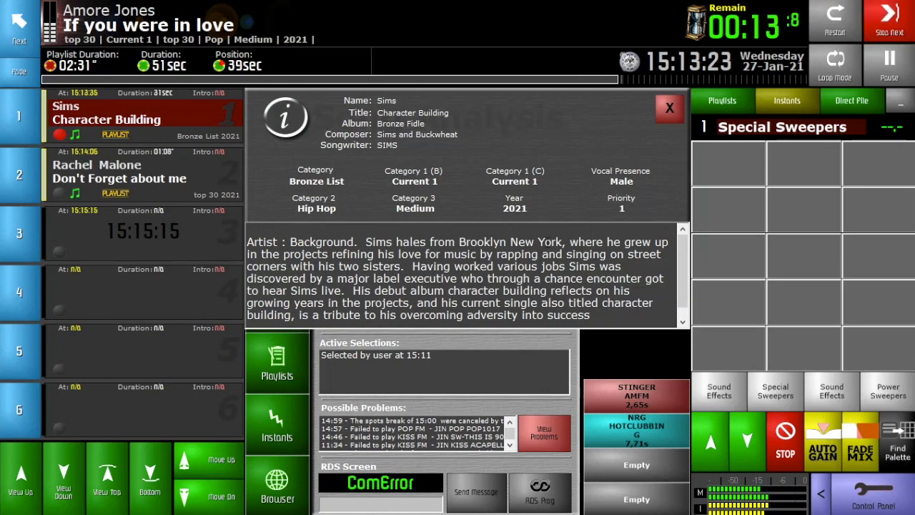
- Fade out If you were in love, play on through the queued tracks, and pause Don't Forget about me
click(22, 80)
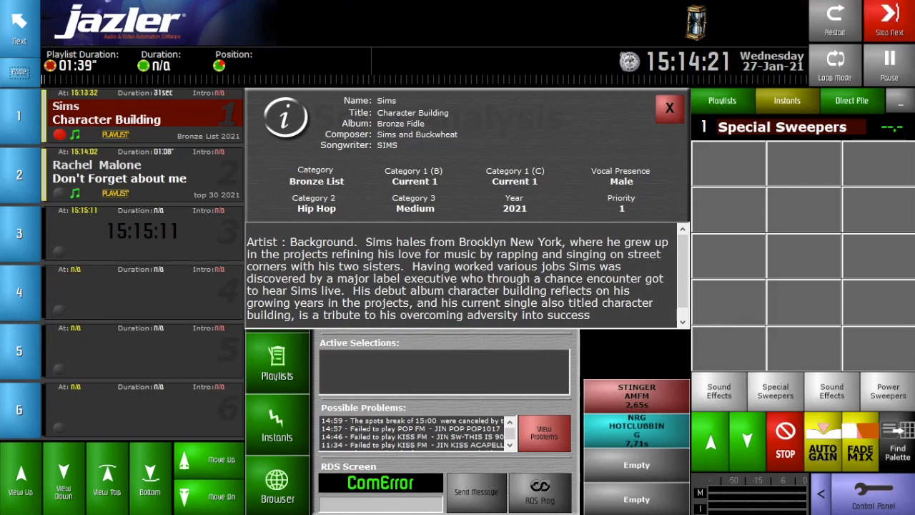
click(891, 28)
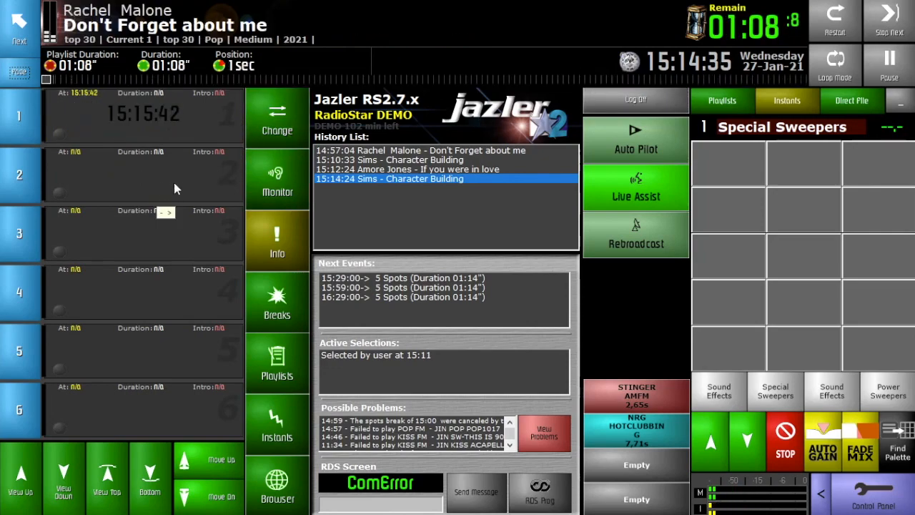
click(894, 76)
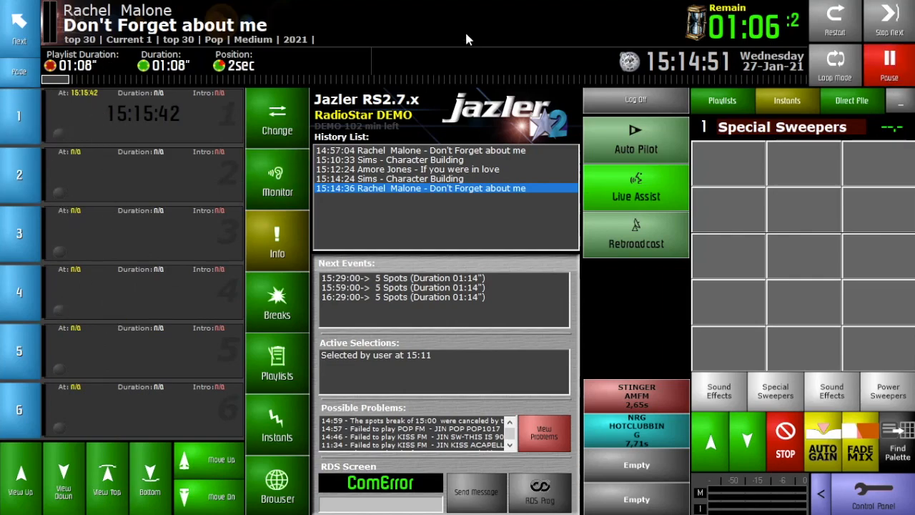
click(273, 132)
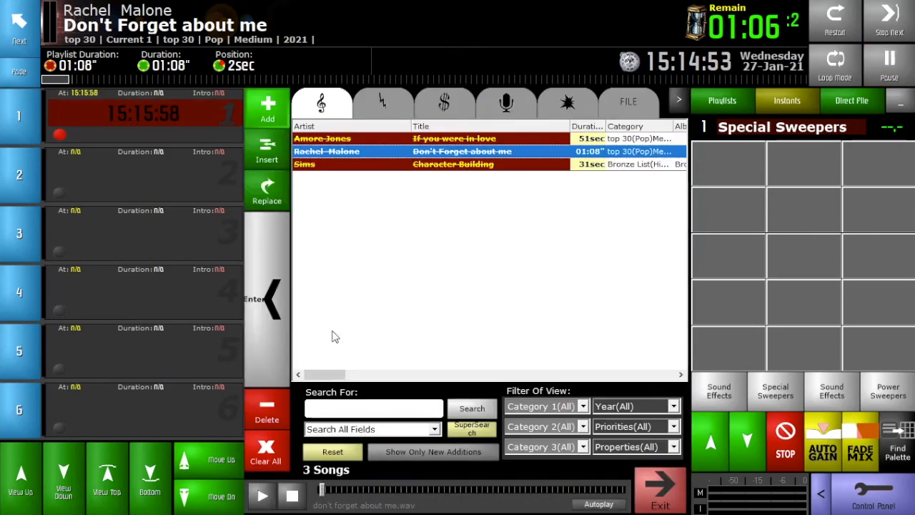
click(667, 490)
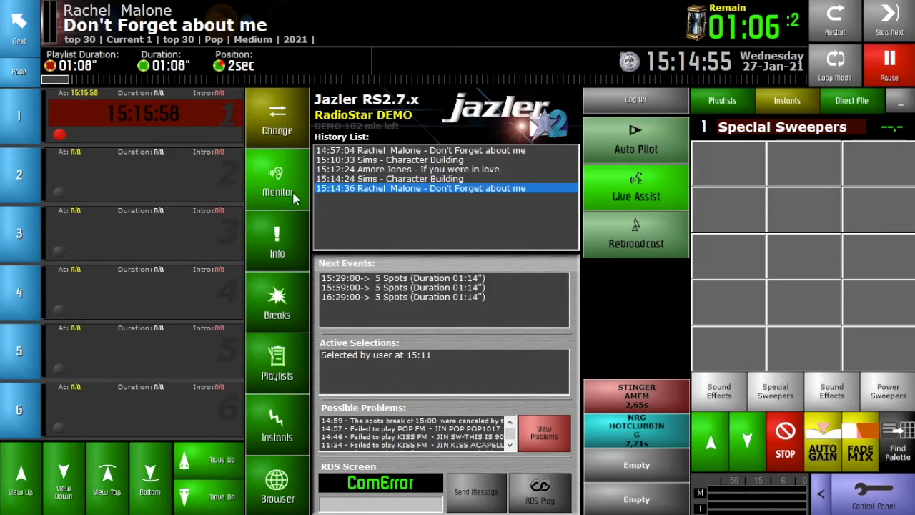
- Add the songs If you were in love, Don't Forget about me and Character Building to the Studio playlist in that order
click(278, 128)
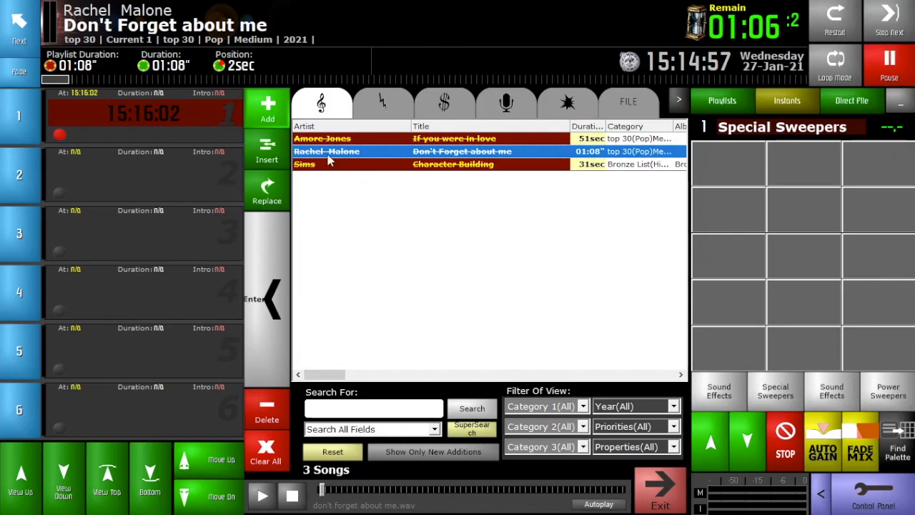
click(343, 139)
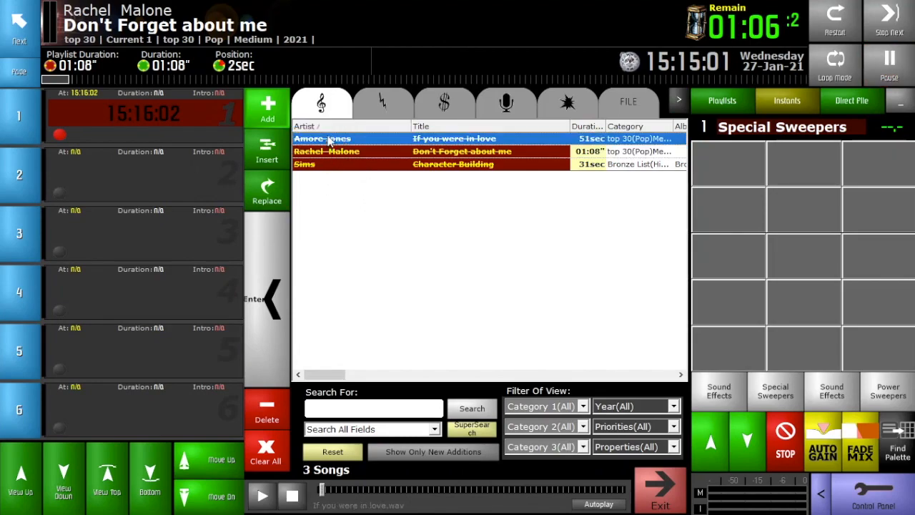
click(271, 298)
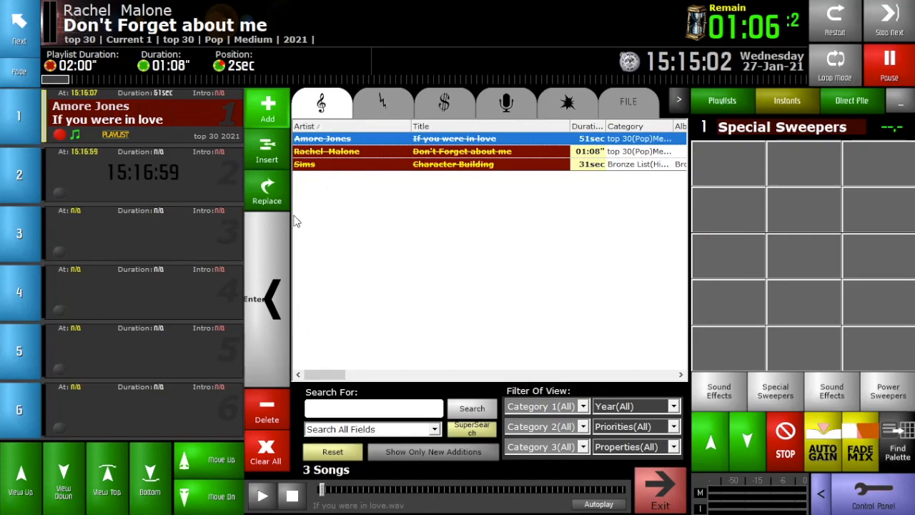
click(340, 153)
click(270, 249)
click(311, 164)
click(272, 257)
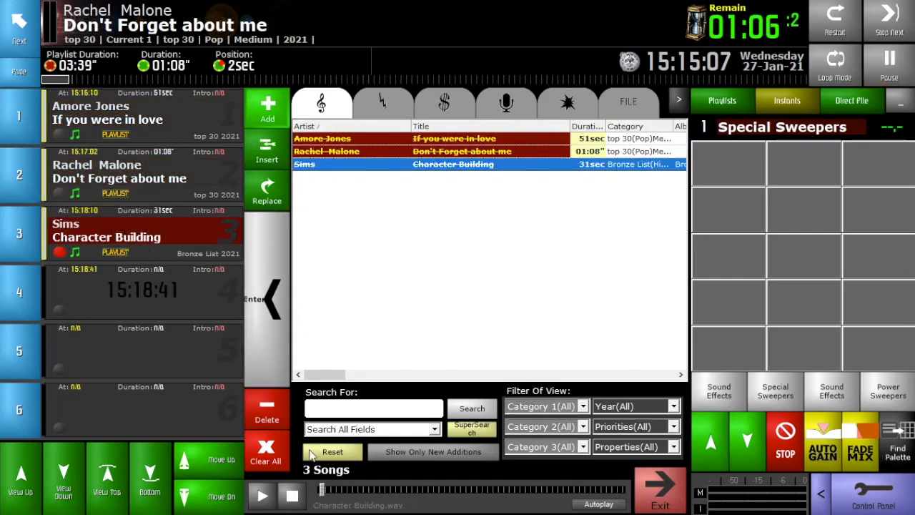
- Reorder the queued songs to Don't Forget about me, Character Building, and If you were in love
click(218, 461)
click(91, 110)
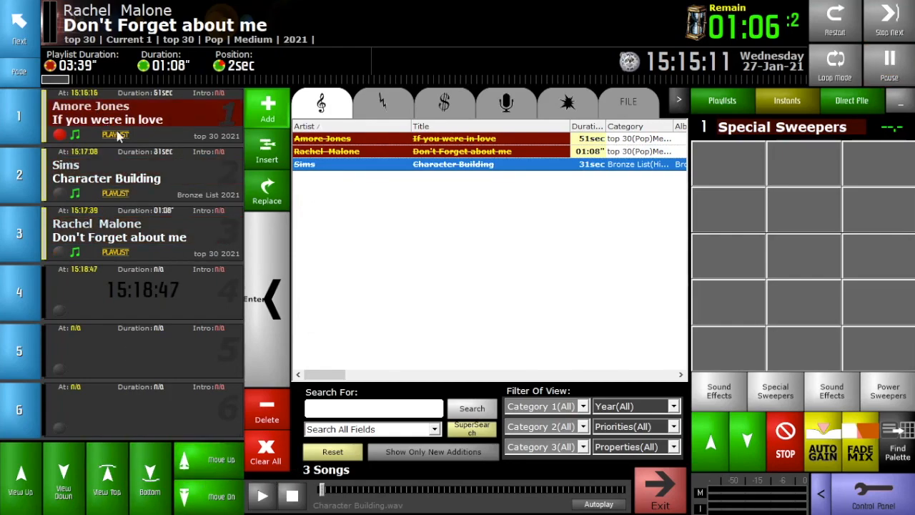
click(207, 496)
click(208, 496)
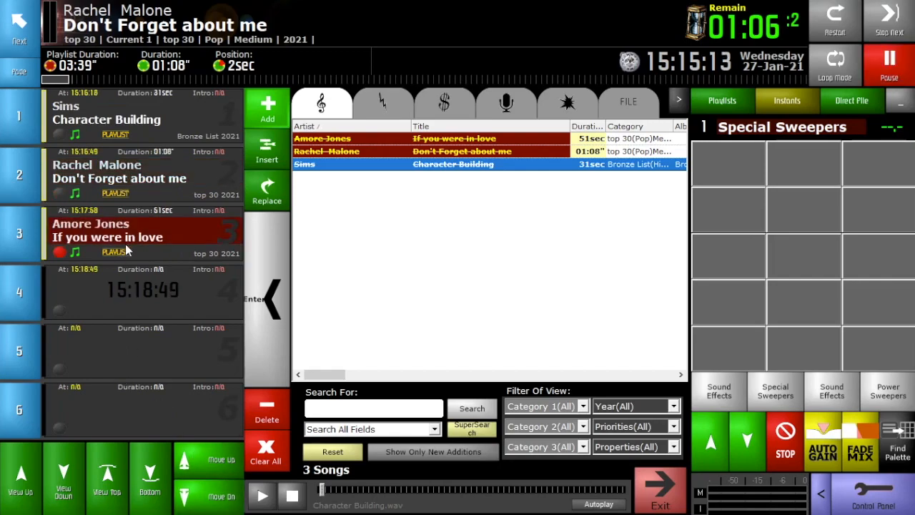
click(140, 178)
click(207, 461)
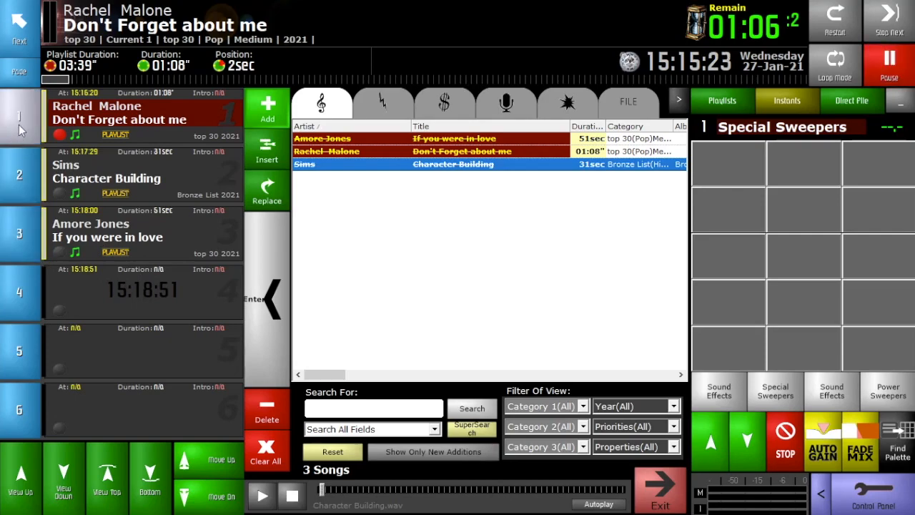
- Resume playback, advance through the queued songs to If you were in love, and pause it
click(889, 18)
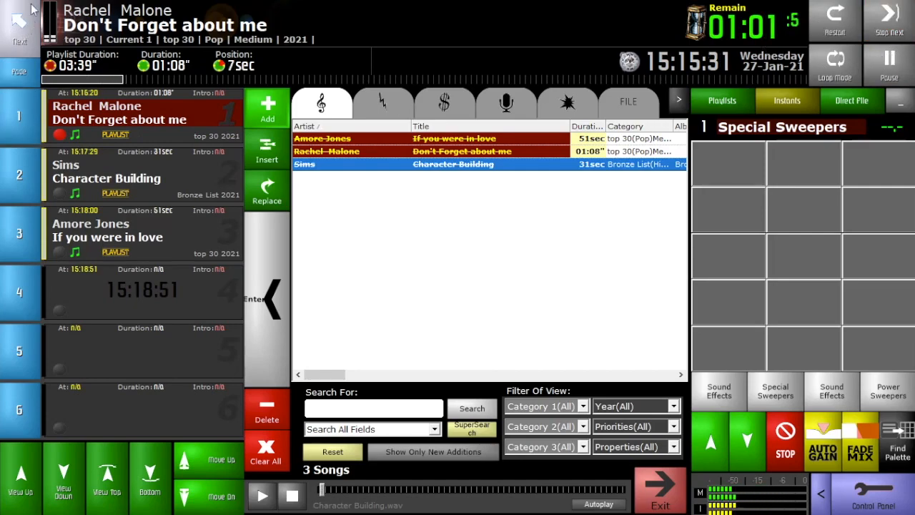
click(21, 36)
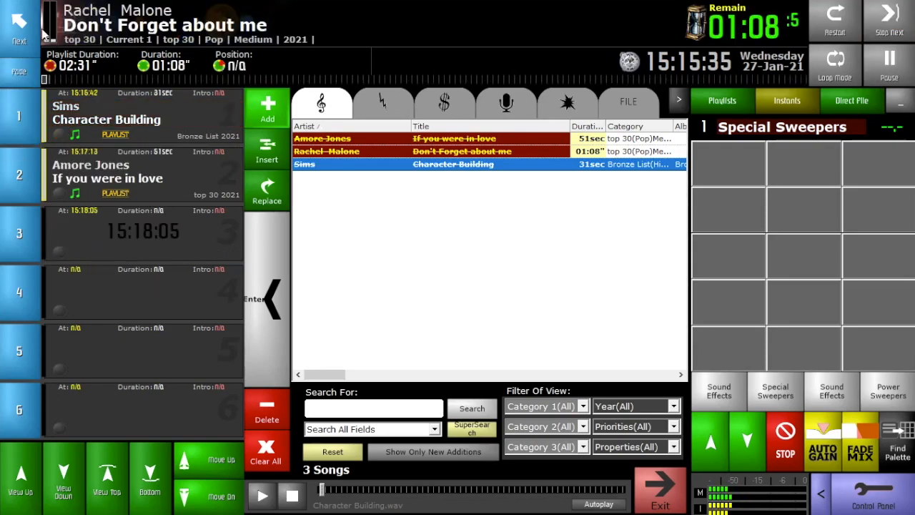
click(17, 33)
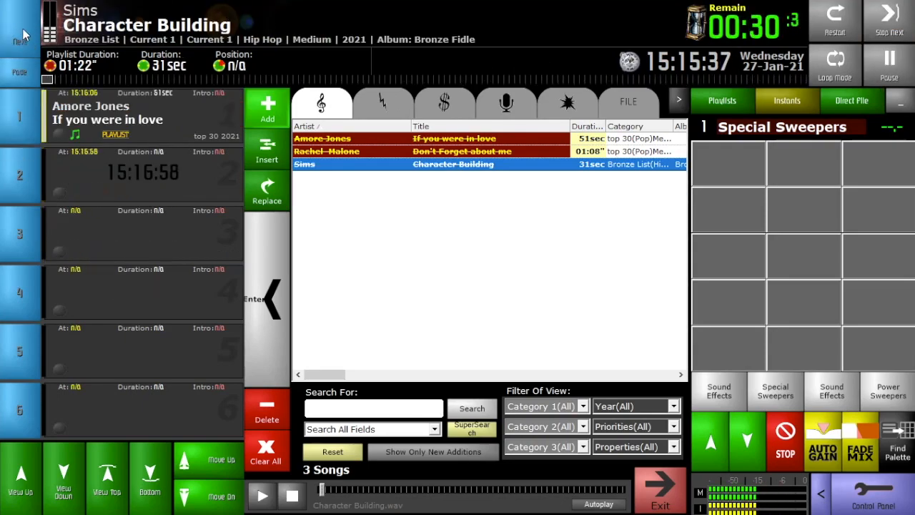
click(25, 129)
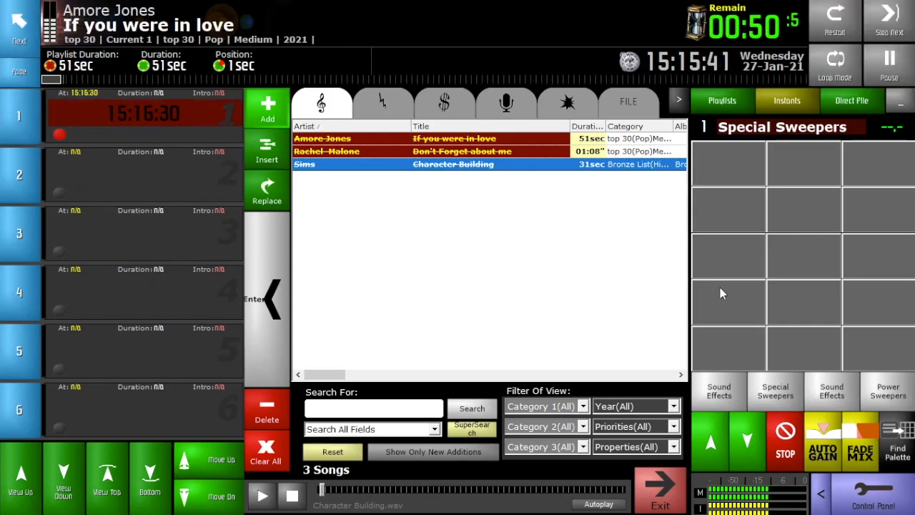
click(896, 78)
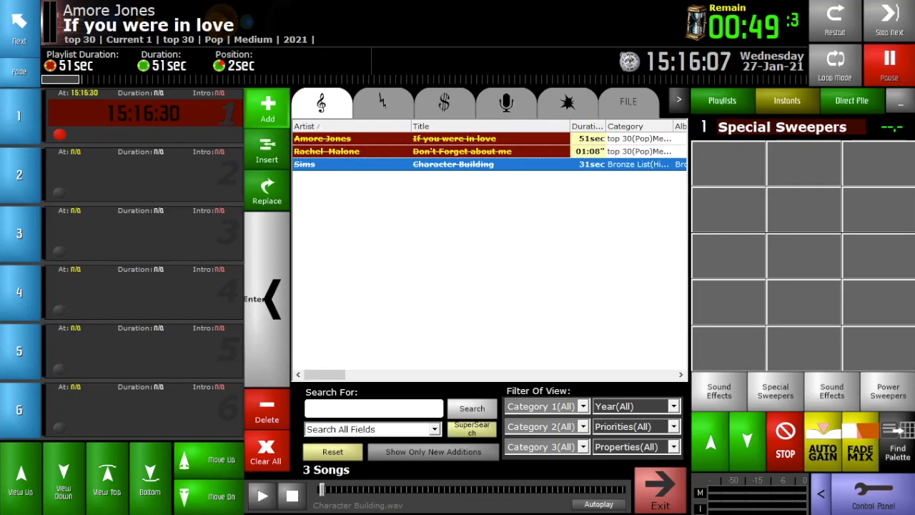
- Start a new song entry in the Songs Database and load the audio file take a step now
click(873, 500)
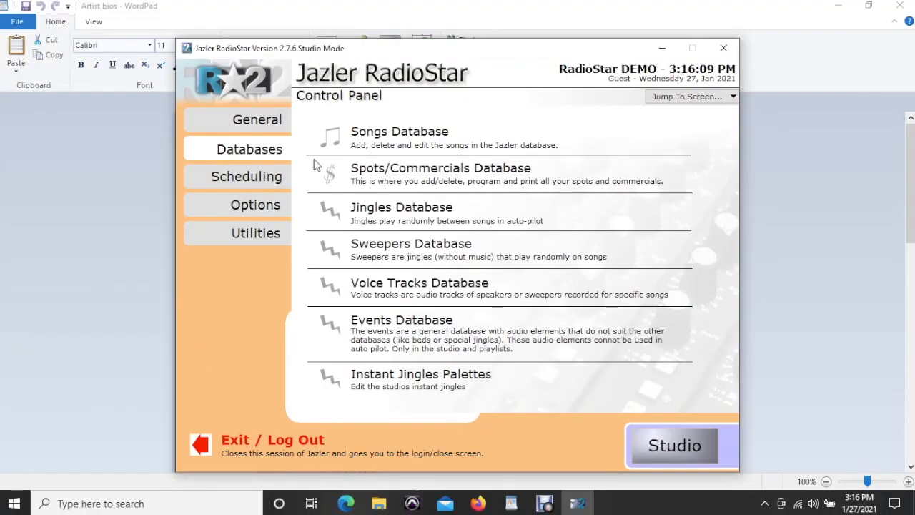
click(403, 143)
click(55, 71)
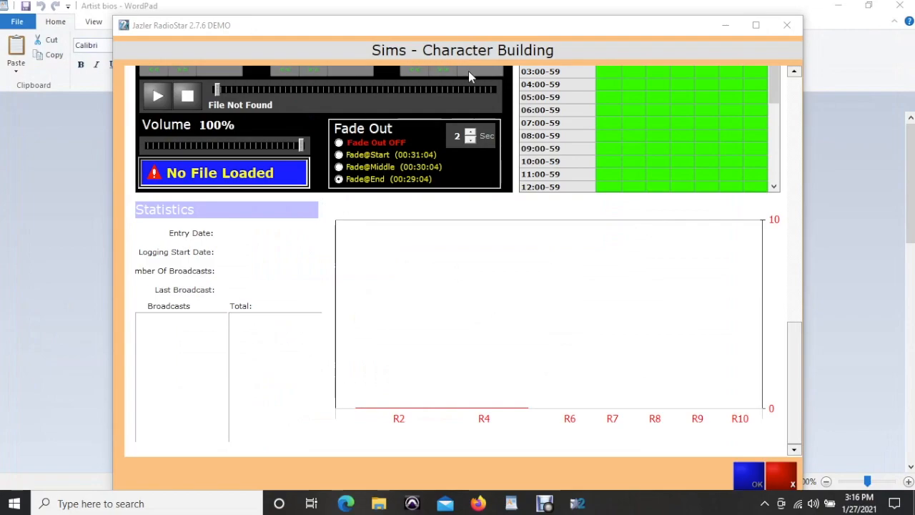
click(342, 136)
click(305, 187)
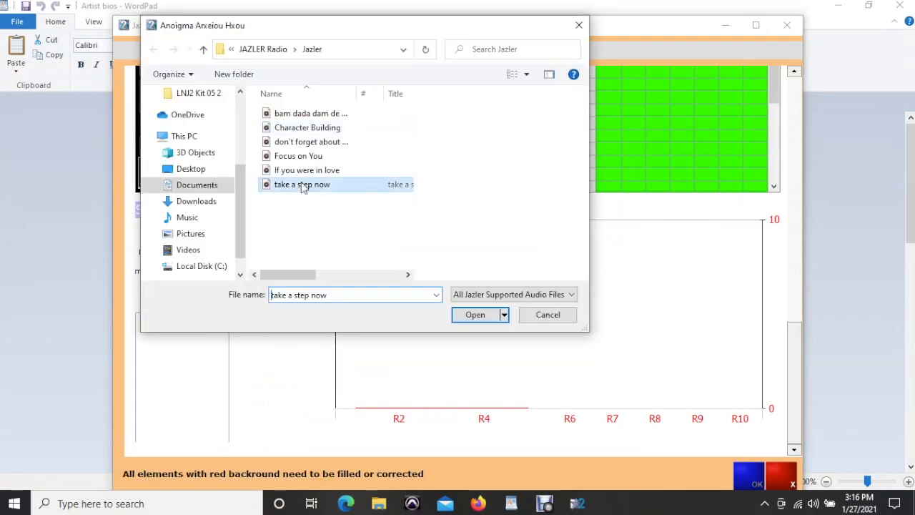
click(475, 313)
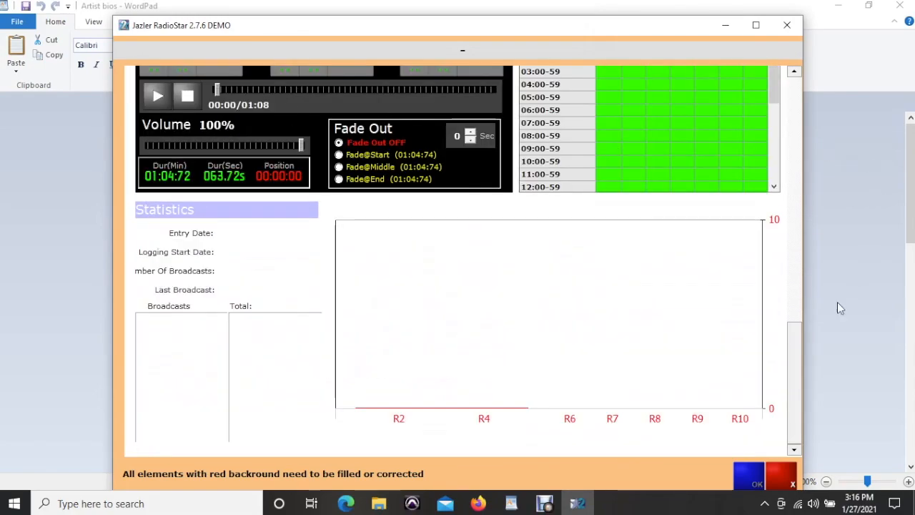
drag(794, 341, 832, 16)
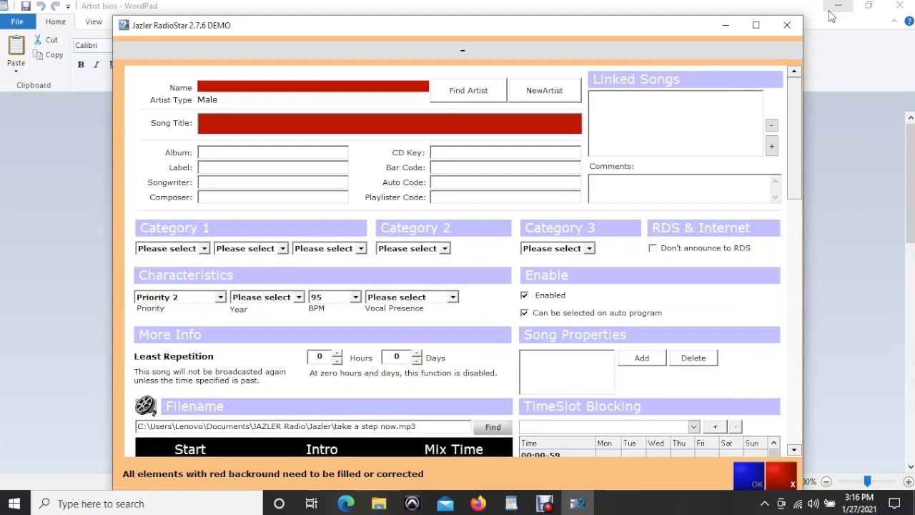